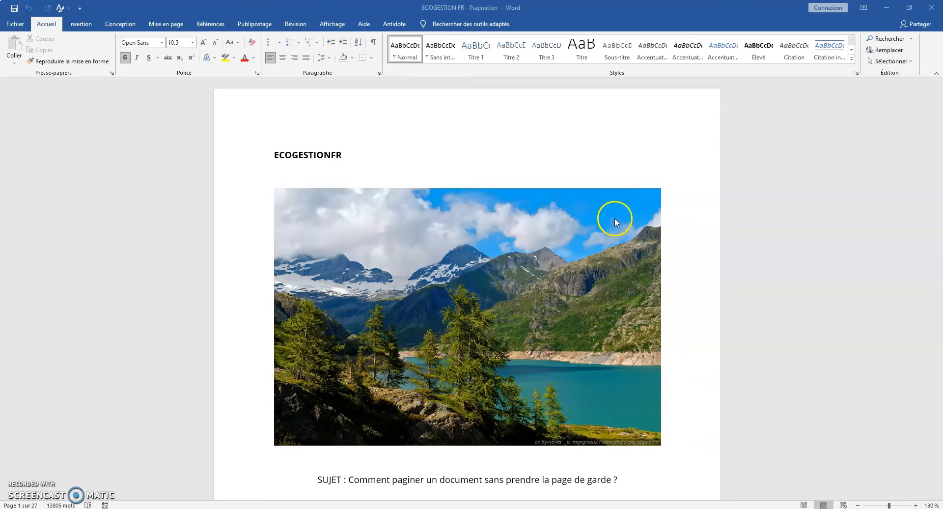
# - Insert a next-page section break (Page suivante) at the end of the cover page's SUJET line
pyautogui.scroll(-10, 615, 218)
pyautogui.scroll(6, 592, 216)
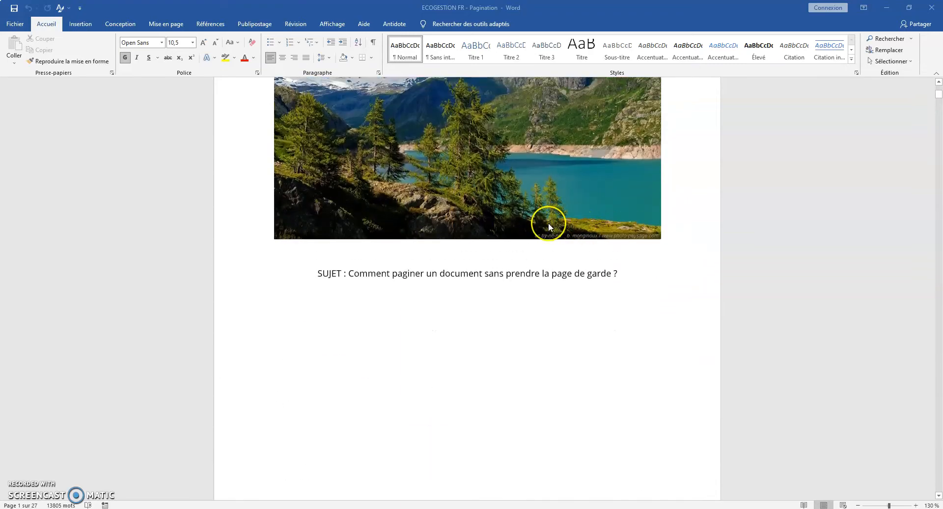
pyautogui.scroll(-3, 533, 216)
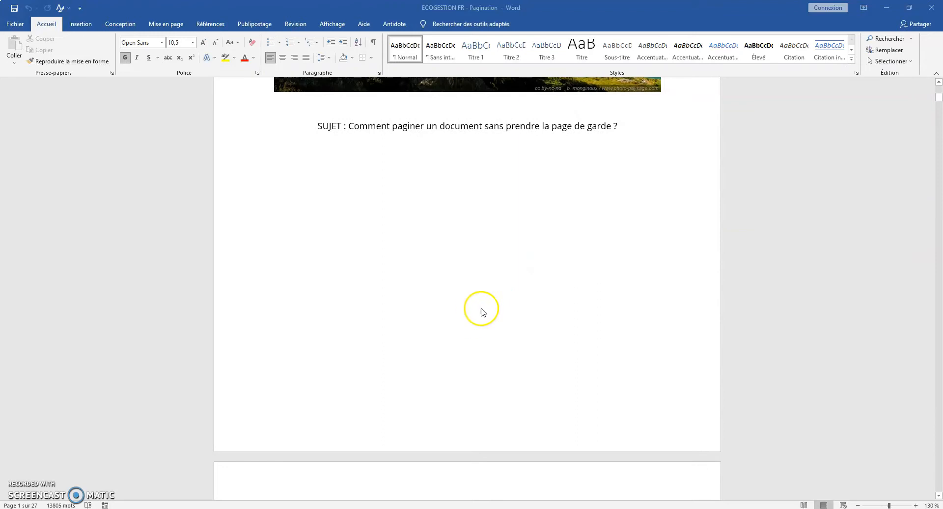
pyautogui.click(624, 126)
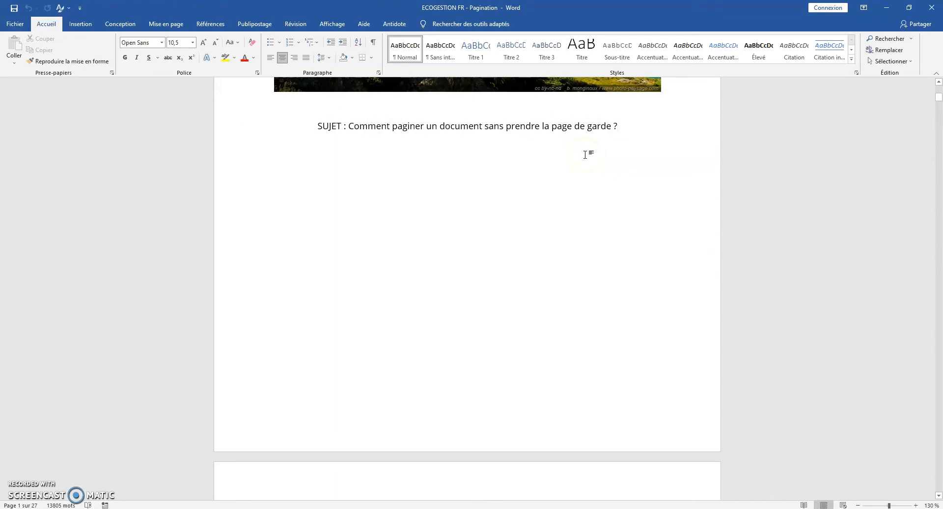
pyautogui.scroll(-2, 417, 326)
pyautogui.scroll(4, 444, 194)
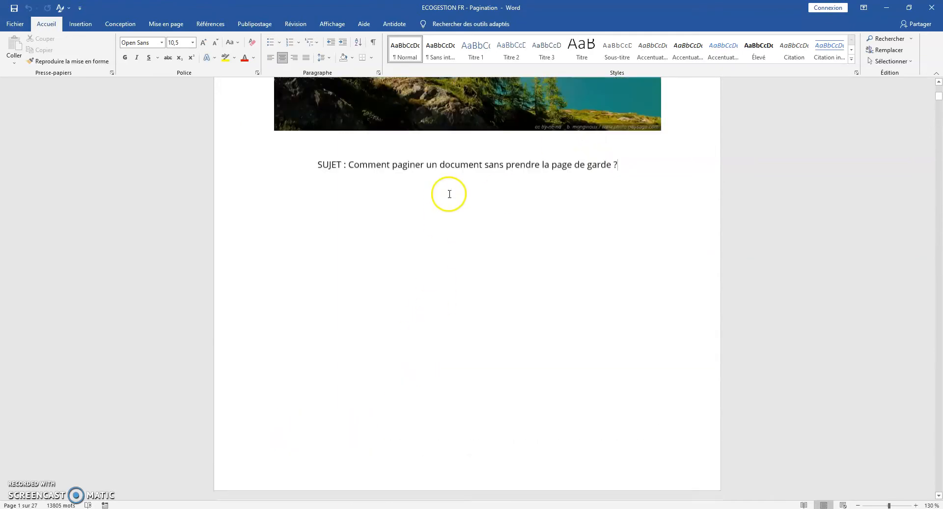
pyautogui.click(165, 24)
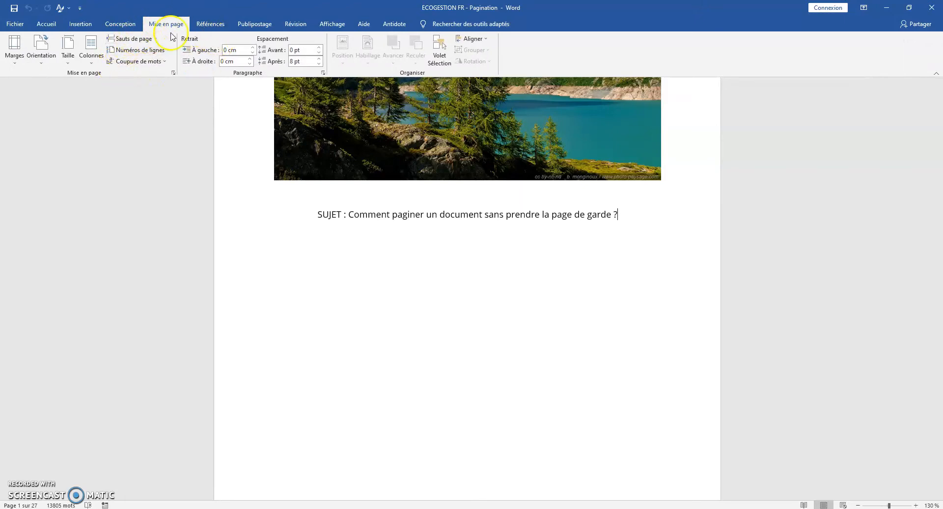
pyautogui.click(143, 39)
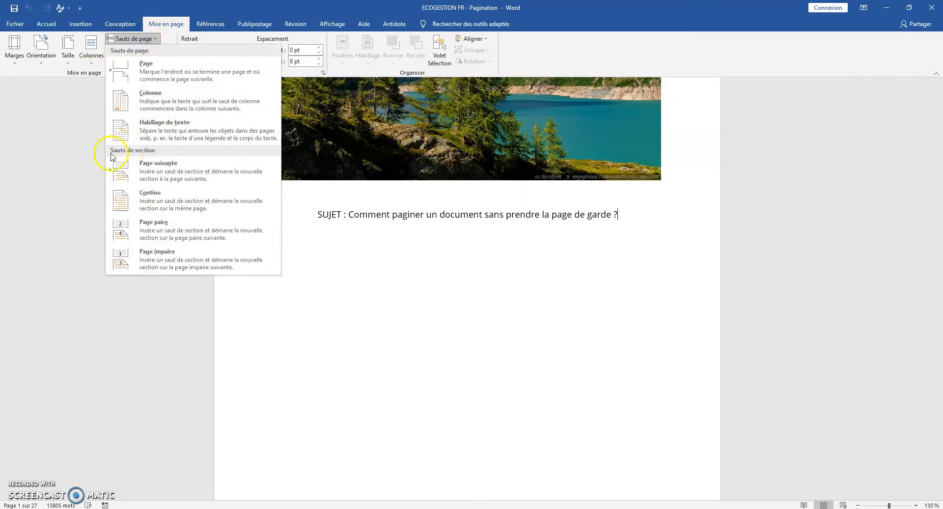
pyautogui.click(162, 171)
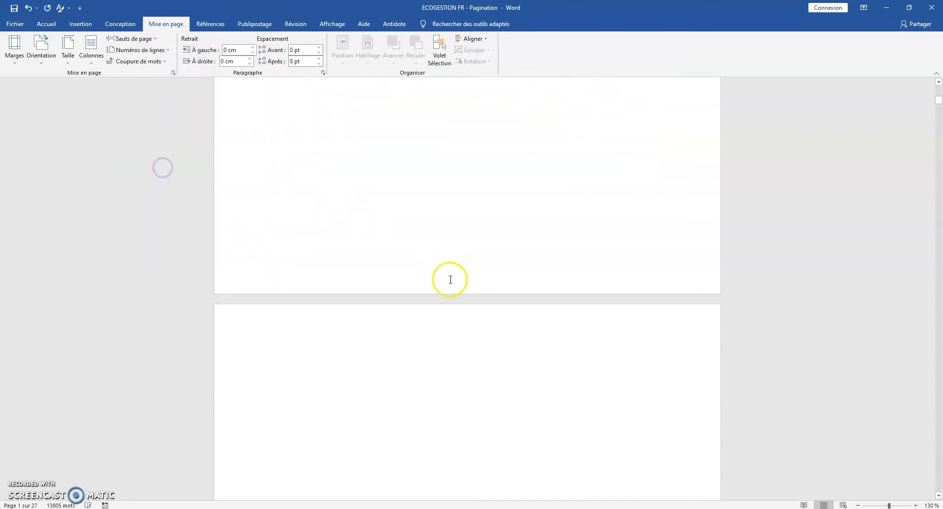
# - Remove the surplus blank page between the cover page and the table of contents
pyautogui.scroll(5, 377, 323)
pyautogui.scroll(-4, 314, 378)
pyautogui.click(295, 383)
pyautogui.scroll(3, 339, 384)
pyautogui.scroll(-3, 334, 383)
pyautogui.click(309, 377)
pyautogui.scroll(4, 363, 376)
pyautogui.scroll(-4, 344, 374)
pyautogui.click(306, 370)
pyautogui.scroll(4, 361, 367)
pyautogui.scroll(-4, 355, 369)
pyautogui.scroll(-3, 344, 366)
pyautogui.click(337, 316)
pyautogui.scroll(4, 344, 236)
pyautogui.scroll(10, 314, 216)
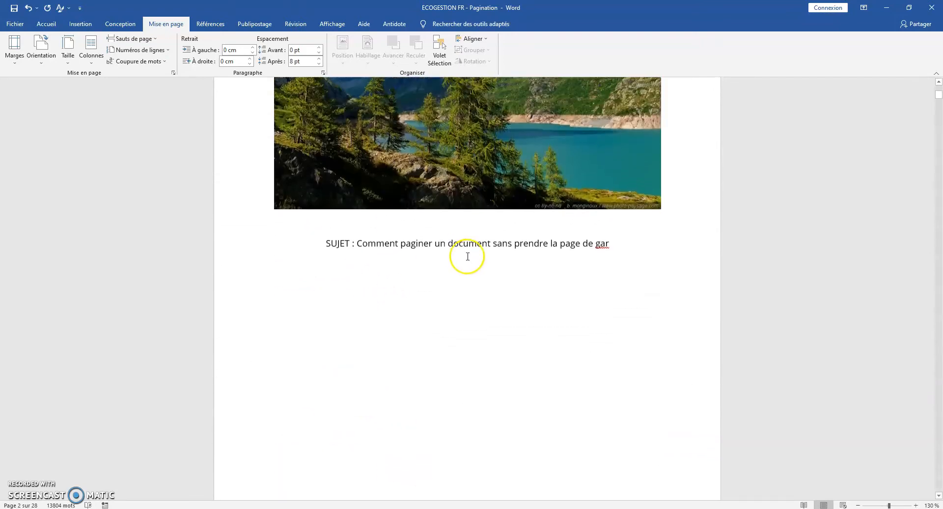
# - Complete the truncated end of the cover page's SUJET line so it reads "garde ?"
pyautogui.click(619, 309)
pyautogui.write('DE')
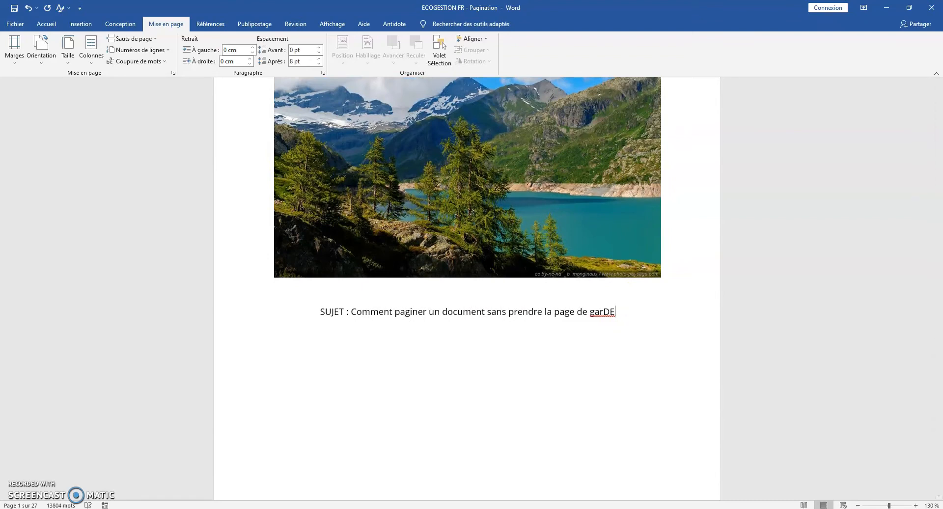
pyautogui.press('BackSpace')
pyautogui.press('BackSpace')
pyautogui.write('de ?')
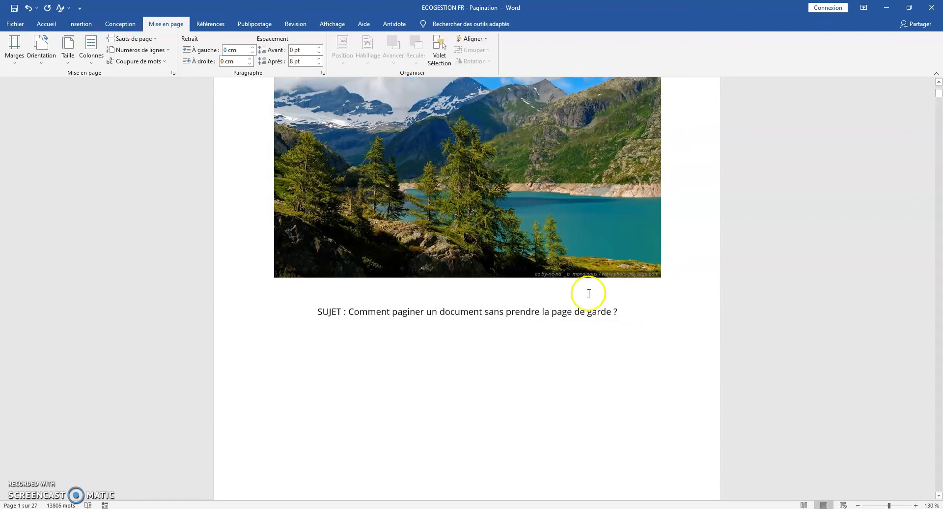
# - Examine the section labels on the cover page's footer and the table of contents page's header
pyautogui.scroll(-6, 505, 226)
pyautogui.doubleClick(418, 199)
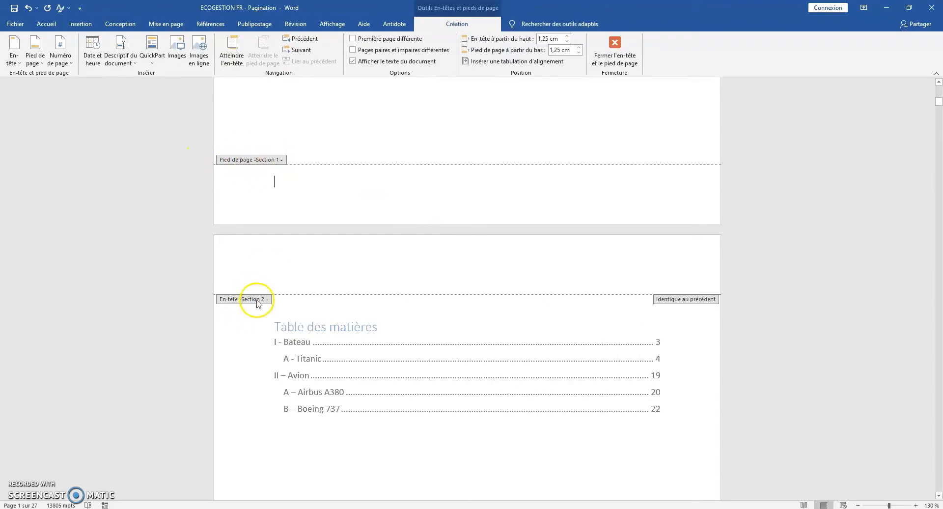
pyautogui.doubleClick(377, 140)
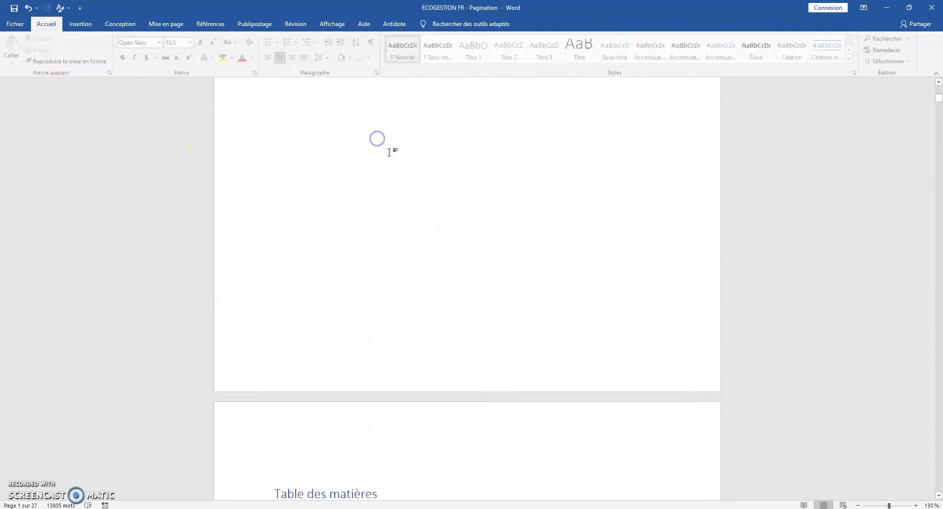
pyautogui.scroll(-2, 358, 320)
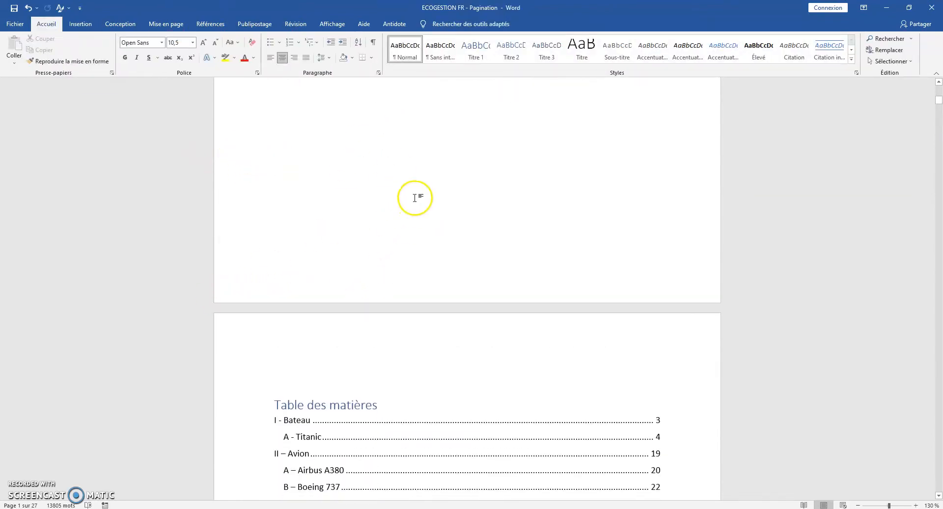
pyautogui.doubleClick(356, 273)
pyautogui.click(316, 355)
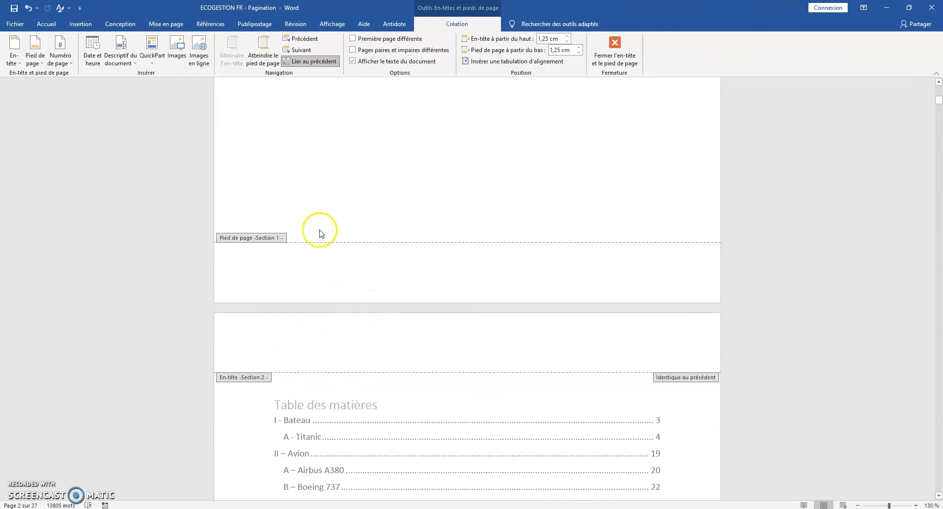
pyautogui.doubleClick(319, 183)
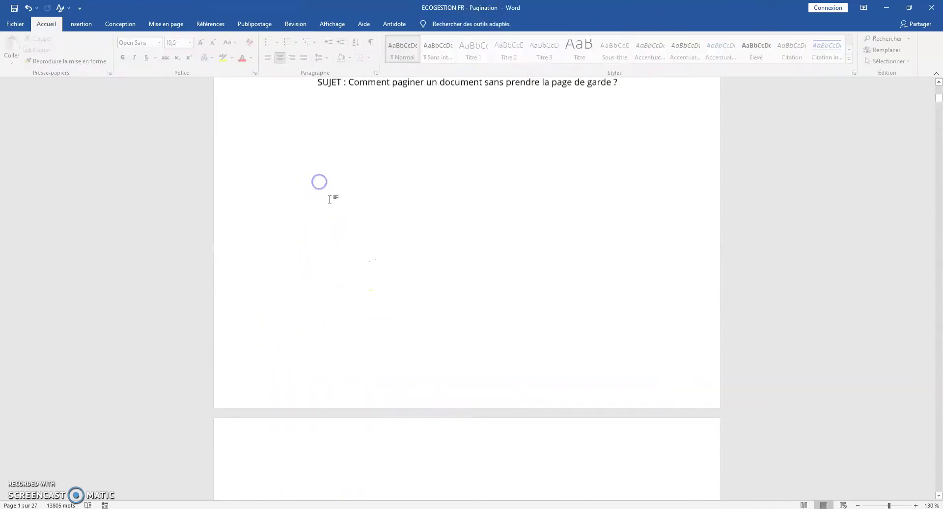
pyautogui.scroll(-2, 273, 343)
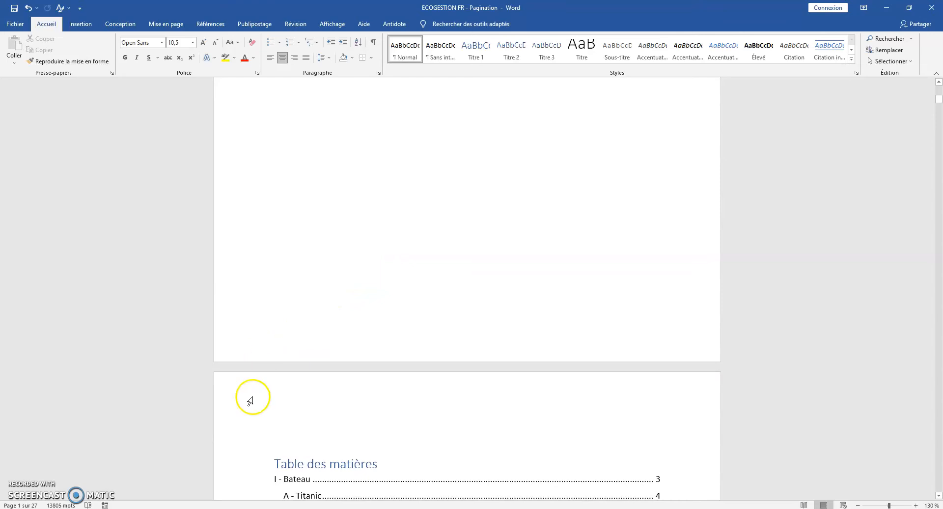
# - Unlink both the header and the footer of Section 2 from the previous section
pyautogui.doubleClick(281, 395)
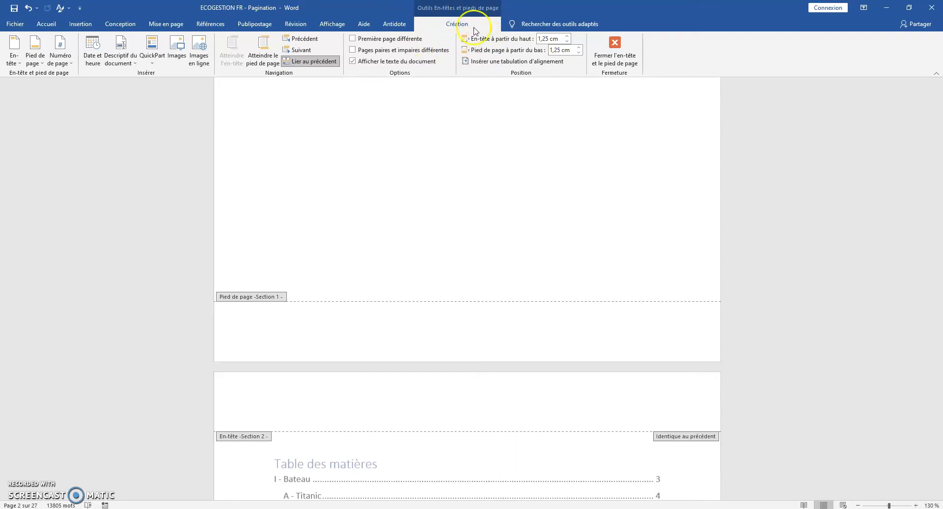
pyautogui.click(318, 62)
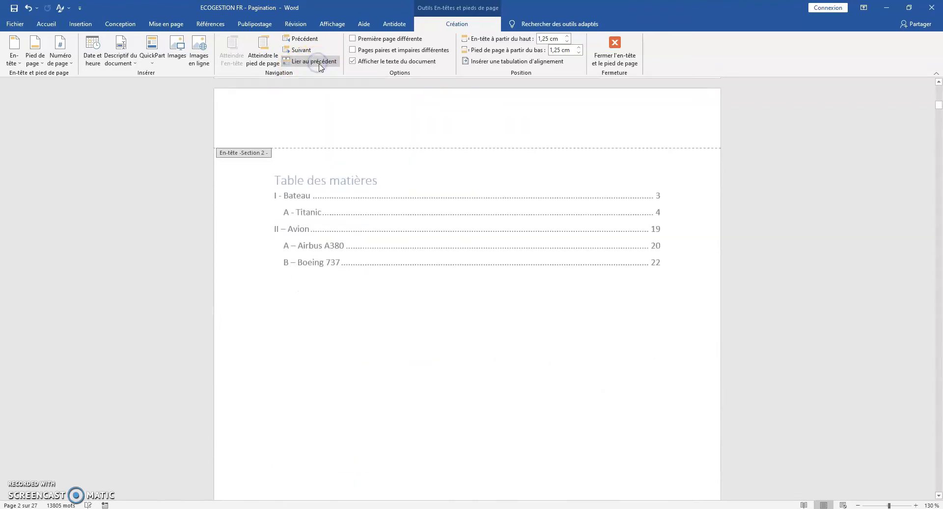
pyautogui.scroll(2, 467, 222)
pyautogui.scroll(-8, 467, 221)
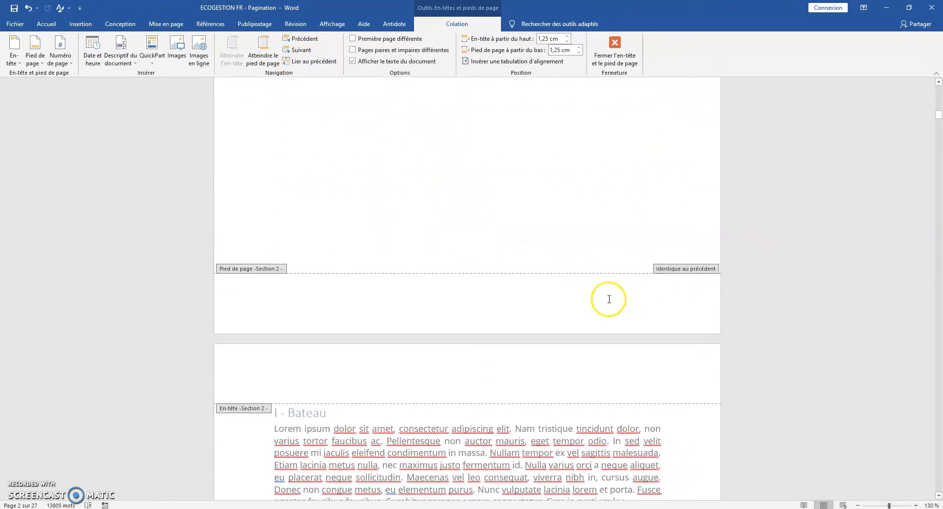
pyautogui.click(305, 299)
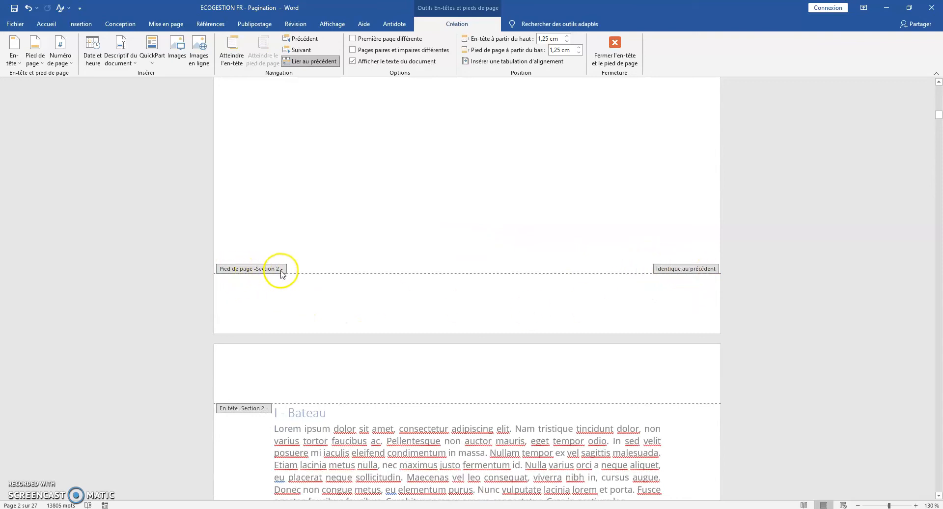
pyautogui.click(310, 61)
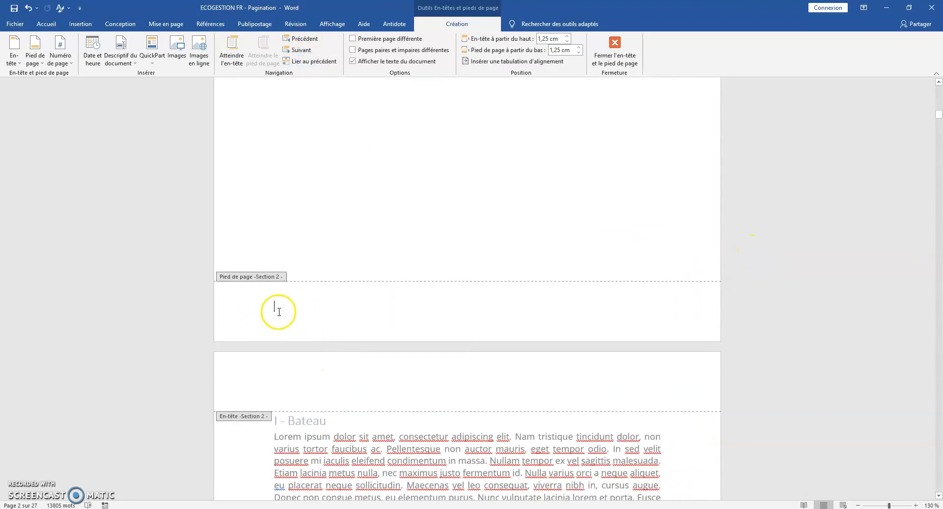
# - Insert a bottom-of-page number in the Section 2 footer using the "Pages empilées 2" style, and dismiss the licence notice
pyautogui.doubleClick(359, 222)
pyautogui.scroll(-5, 467, 308)
pyautogui.doubleClick(310, 451)
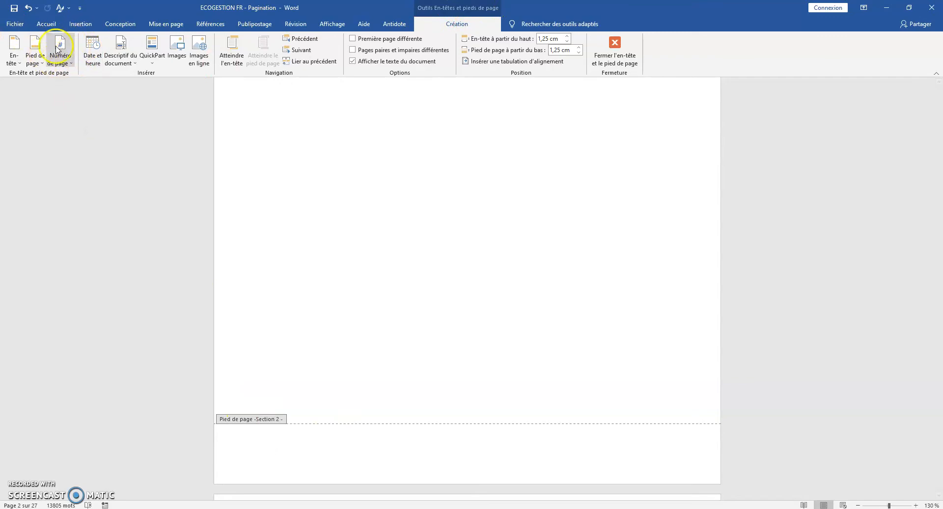
pyautogui.click(72, 60)
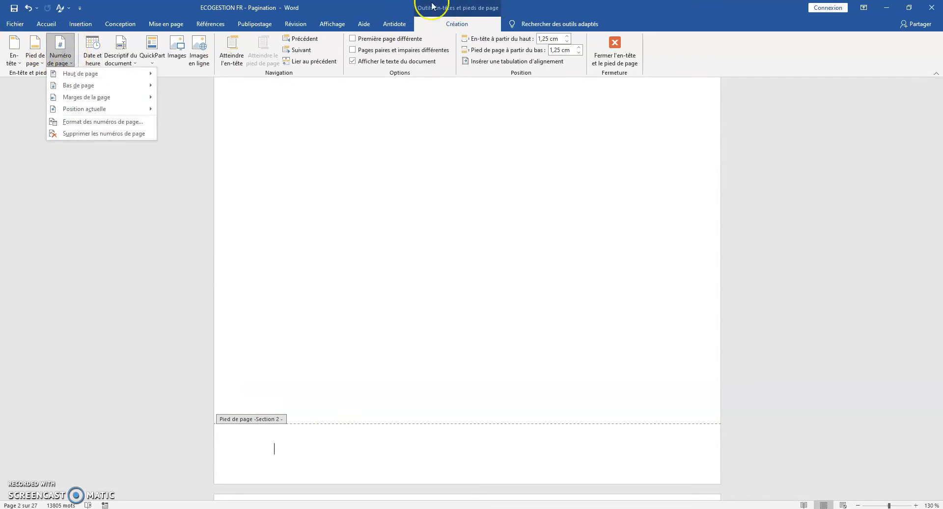
pyautogui.click(74, 84)
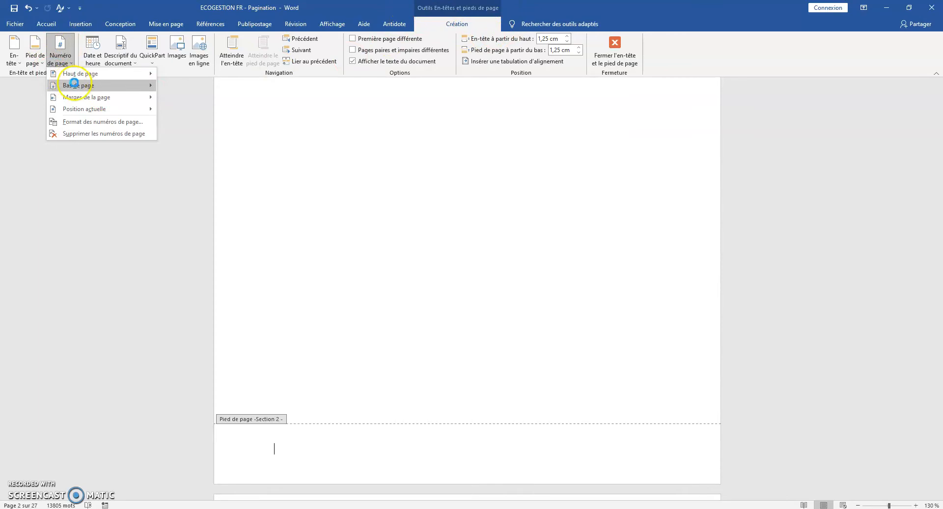
pyautogui.click(29, 18)
pyautogui.click(60, 54)
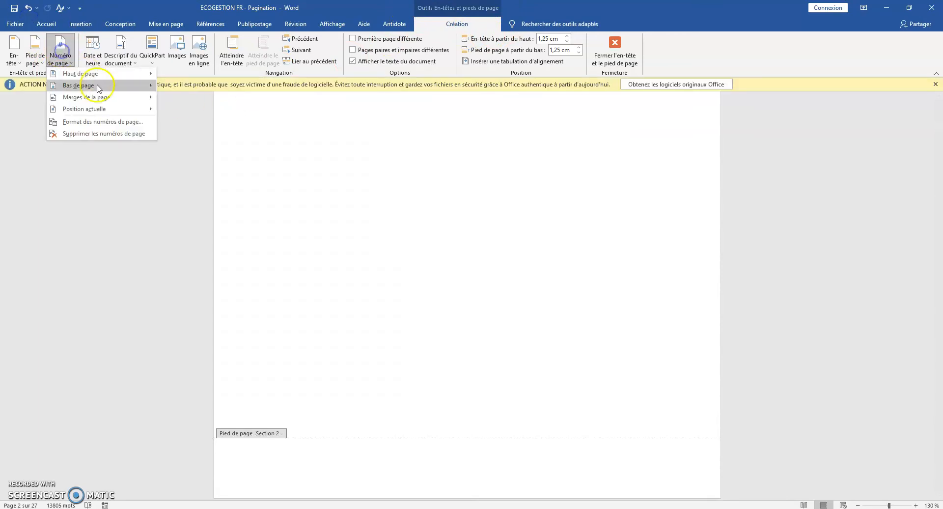
pyautogui.moveTo(120, 90)
pyautogui.scroll(-15, 275, 231)
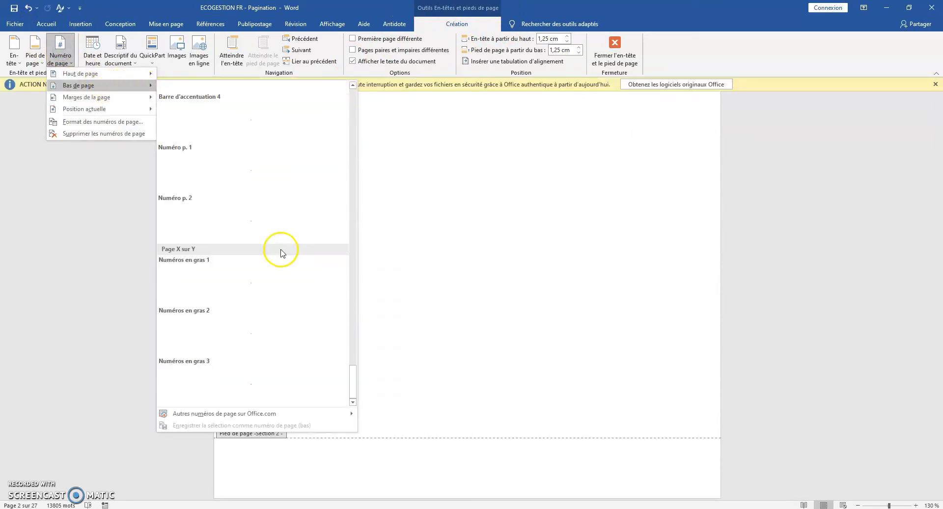
pyautogui.scroll(-10, 278, 236)
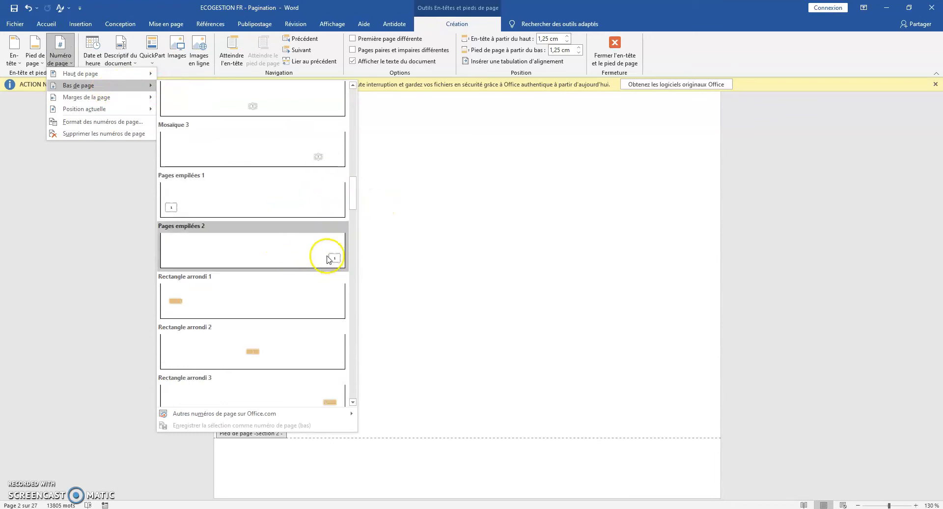
pyautogui.click(320, 248)
pyautogui.click(604, 320)
pyautogui.click(937, 84)
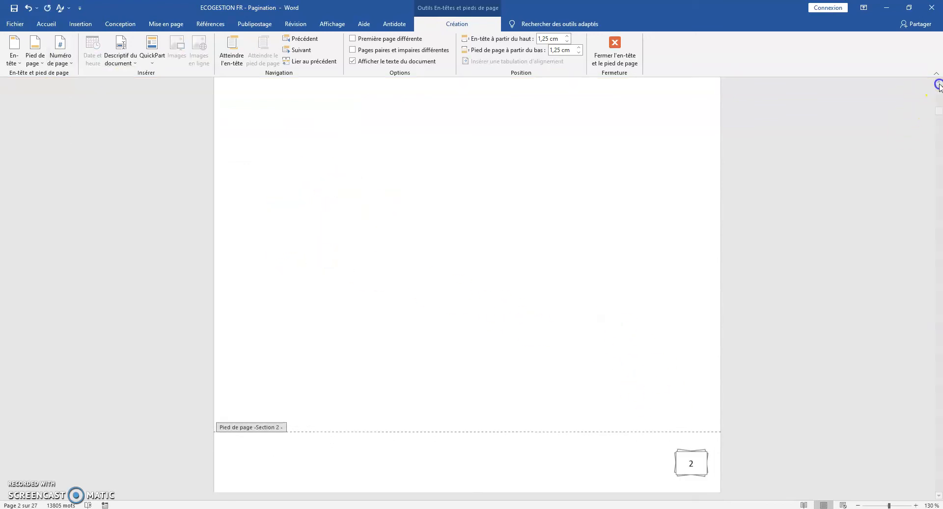
# - Set the page numbering of Section 2 to start at 1 instead of continuing from the previous section
pyautogui.click(691, 453)
pyautogui.scroll(10, 691, 453)
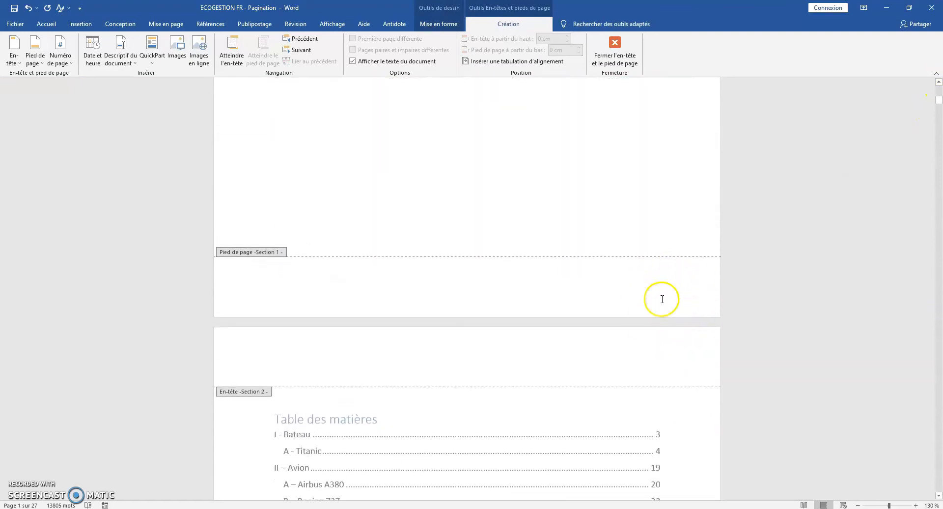
pyautogui.click(675, 282)
pyautogui.scroll(-7, 664, 273)
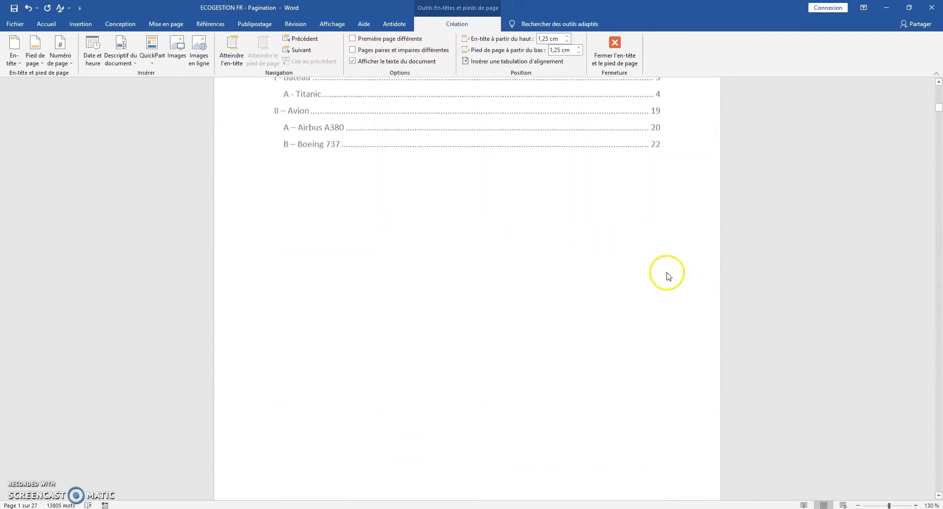
pyautogui.scroll(-6, 688, 350)
pyautogui.click(689, 215)
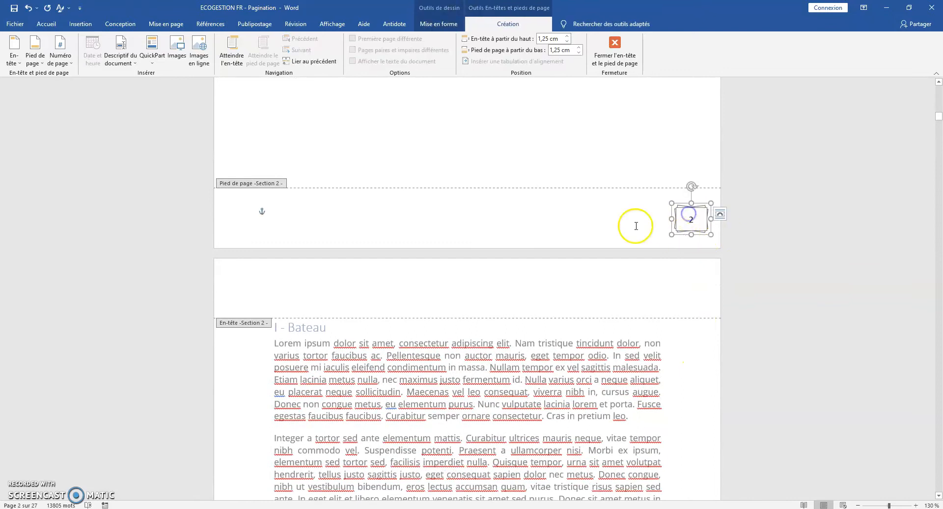
pyautogui.click(310, 221)
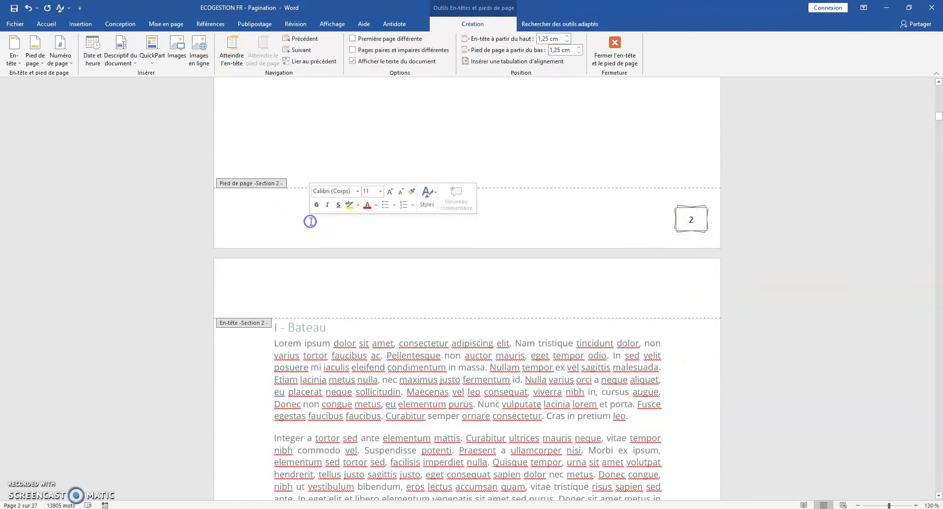
pyautogui.click(60, 57)
pyautogui.click(77, 123)
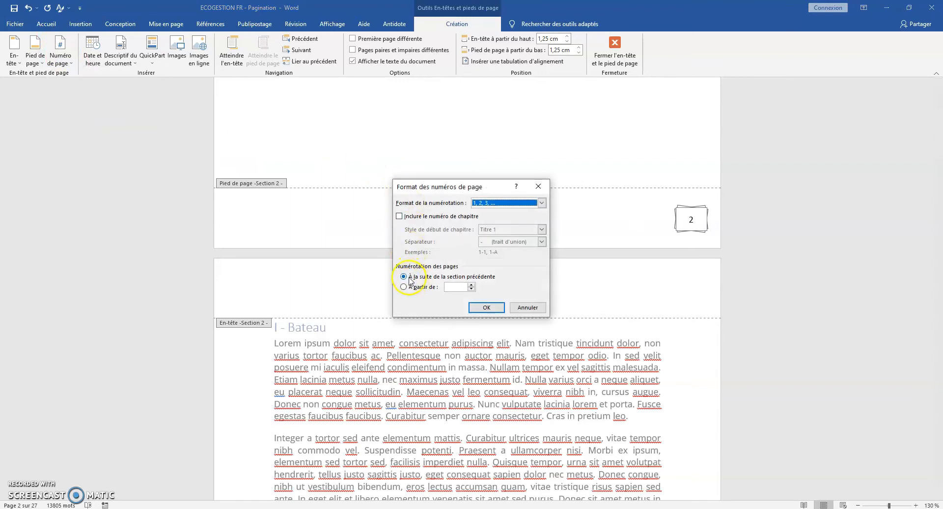
pyautogui.click(406, 288)
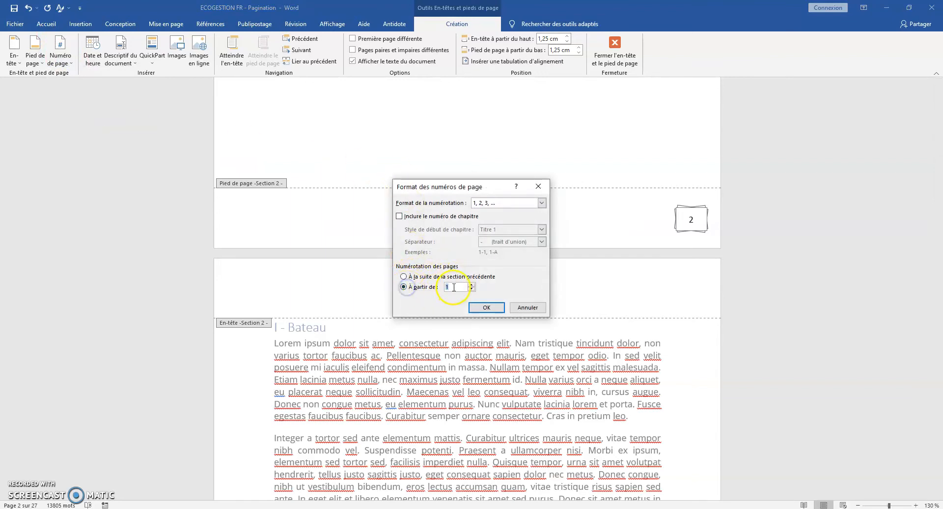
pyautogui.click(487, 308)
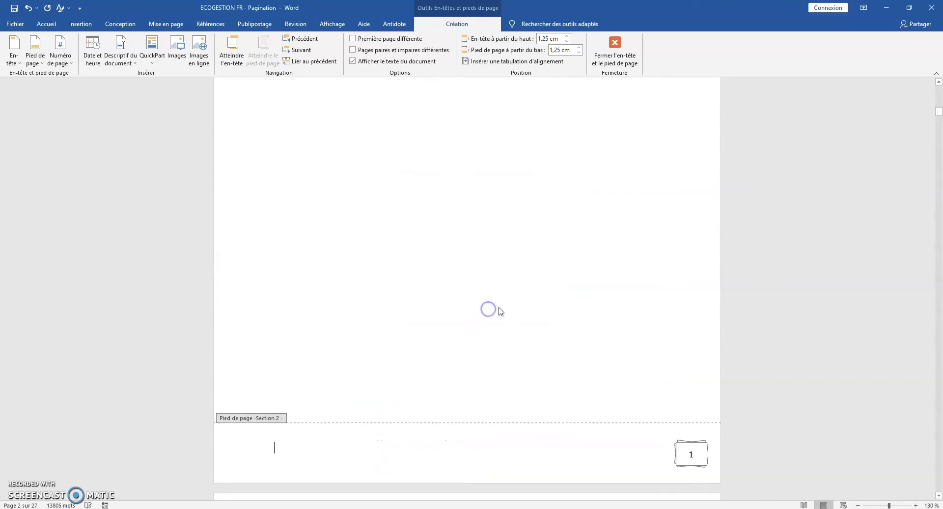
# - Close footer editing and compare the cover page and the first numbered pages with the table of contents entries
pyautogui.doubleClick(648, 389)
pyautogui.scroll(15, 626, 310)
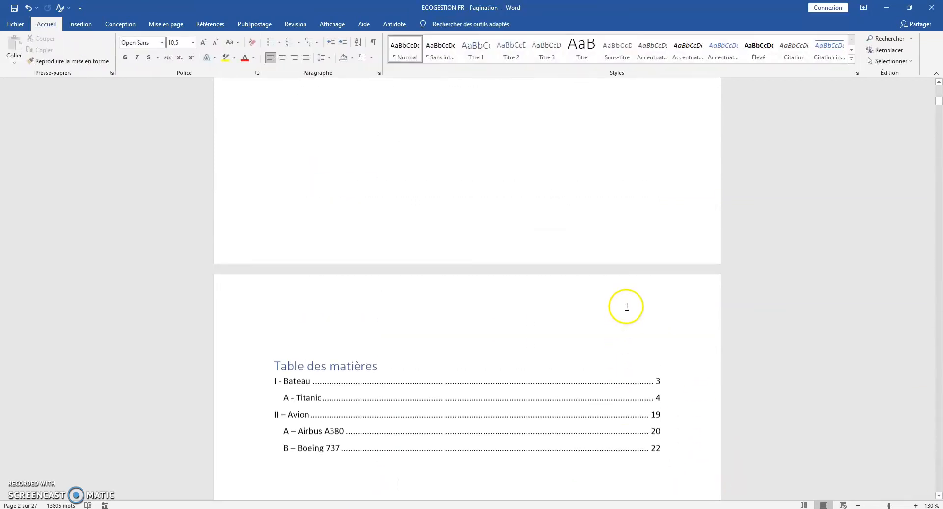
pyautogui.scroll(-8, 664, 290)
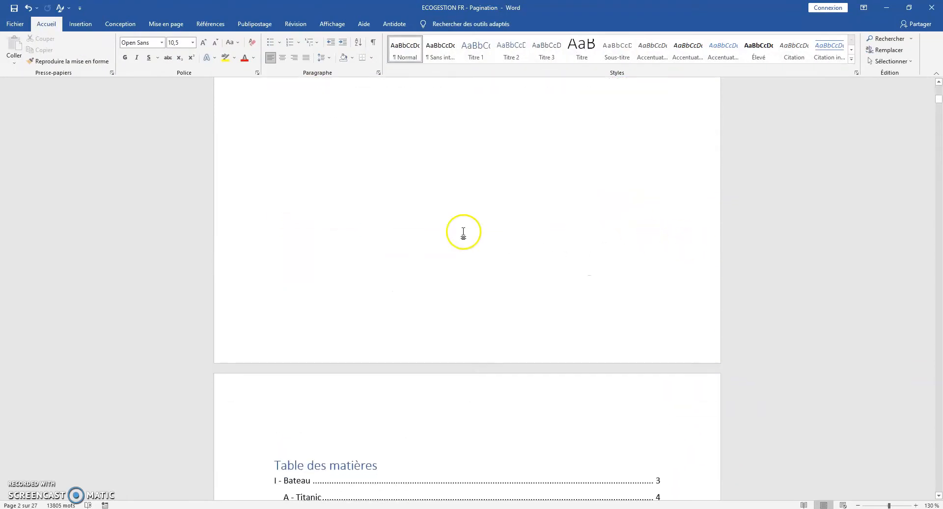
pyautogui.scroll(3, 602, 200)
pyautogui.scroll(-2, 613, 250)
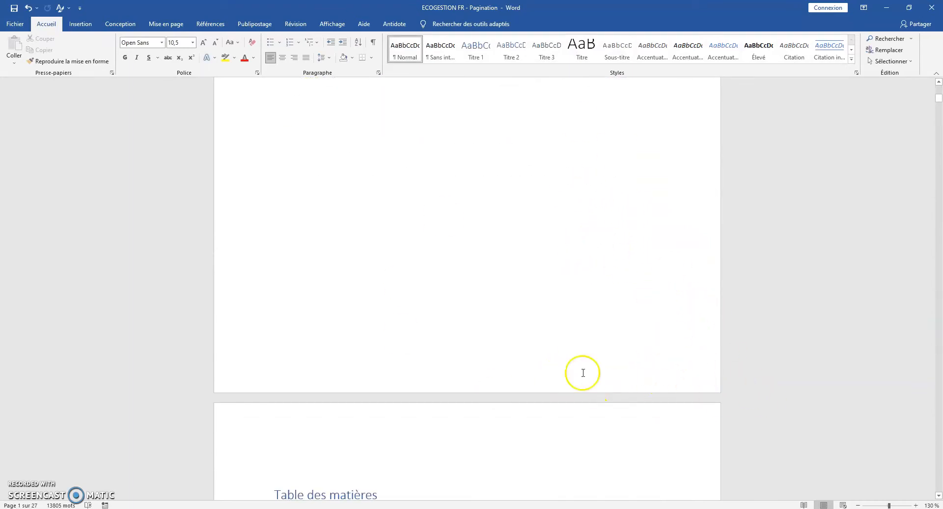
pyautogui.scroll(-15, 685, 401)
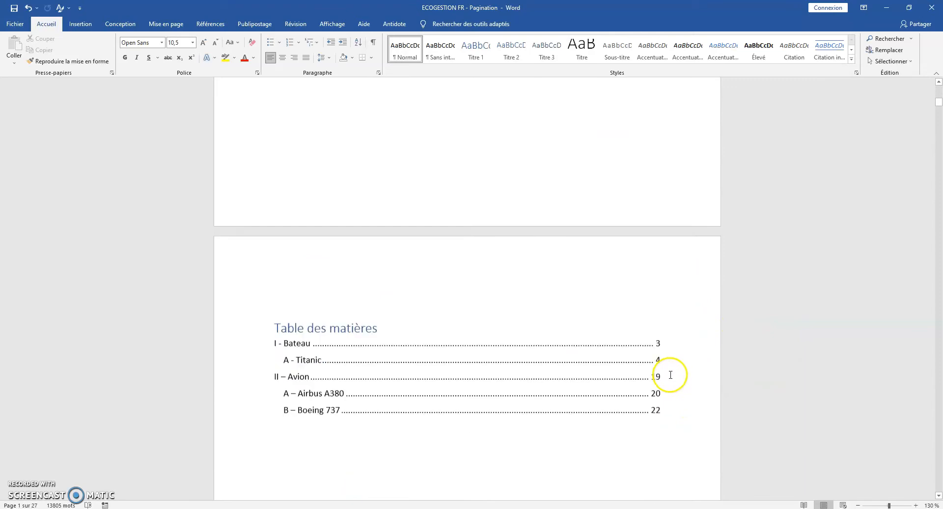
pyautogui.scroll(-5, 688, 278)
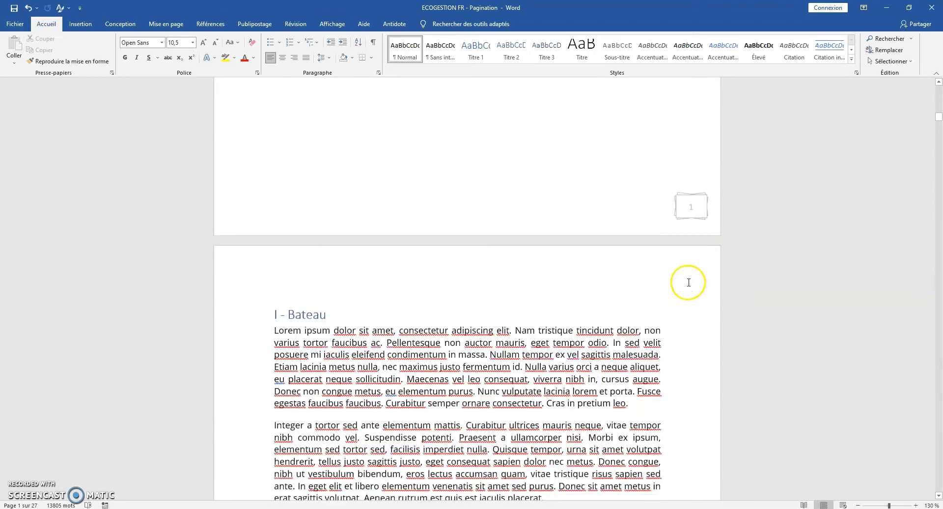
pyautogui.moveTo(938, 124)
pyautogui.mouseDown()
pyautogui.moveTo(921, 318)
pyautogui.moveTo(922, 438)
pyautogui.moveTo(939, 473)
pyautogui.moveTo(940, 110)
pyautogui.mouseUp()
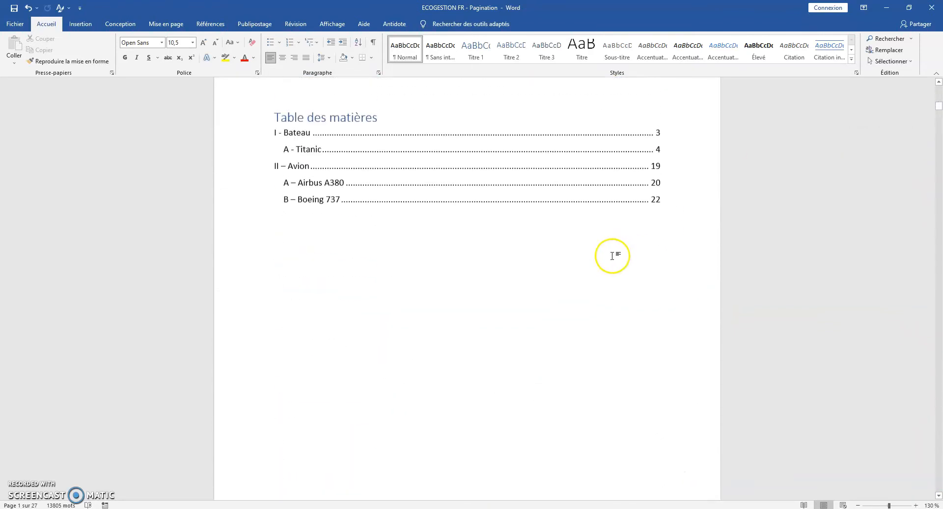
# - Update the entire table of contents to match the new page numbering
pyautogui.click(512, 194)
pyautogui.click(300, 111)
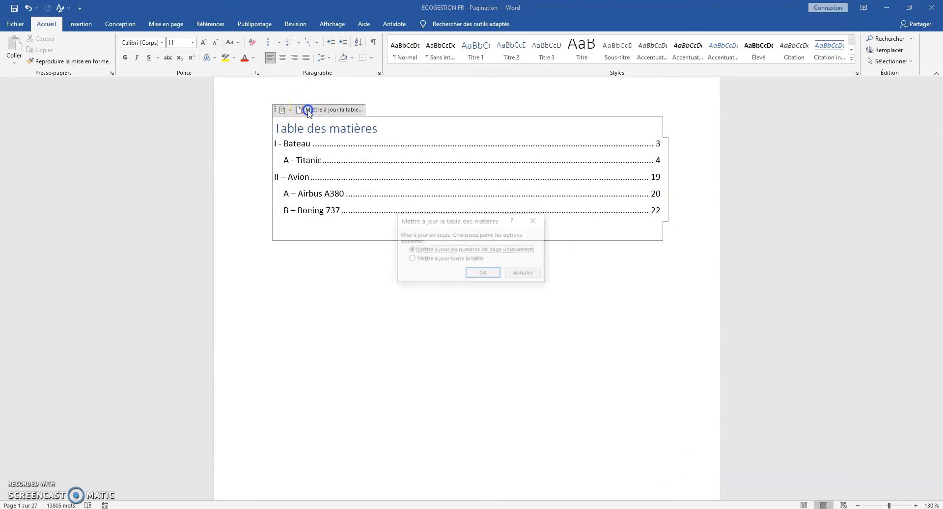
pyautogui.click(435, 259)
pyautogui.click(475, 273)
pyautogui.click(619, 326)
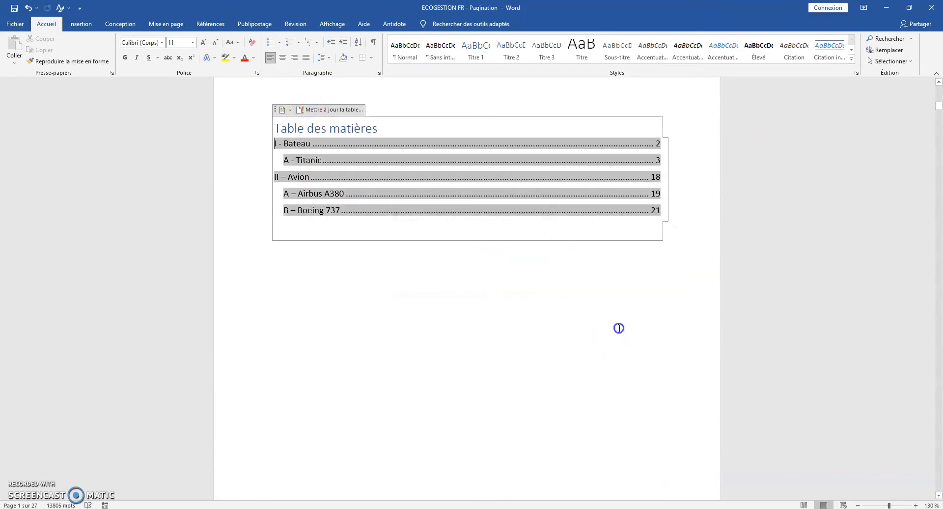
# - Check the updated table of contents entries against the footer numbers of the table of contents page and the "I - Bateau" page
pyautogui.click(309, 143)
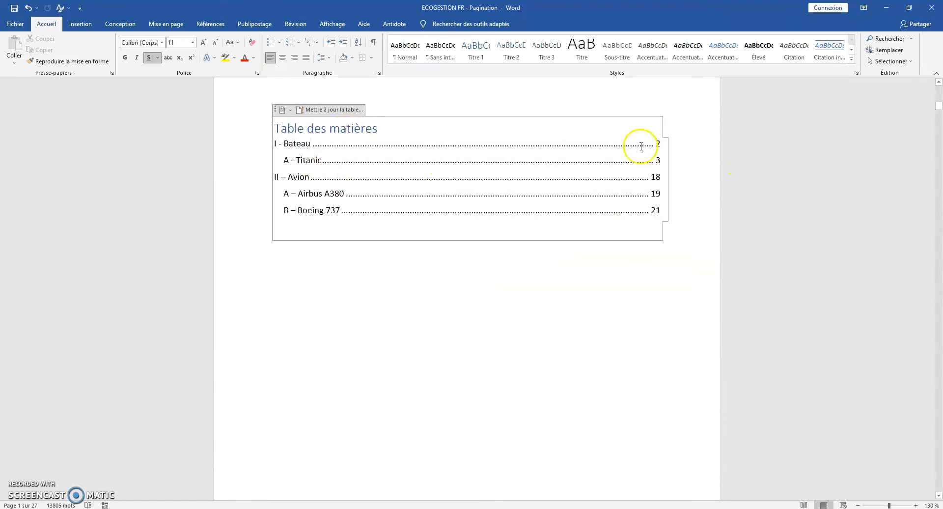
pyautogui.scroll(-14, 670, 233)
pyautogui.scroll(12, 529, 188)
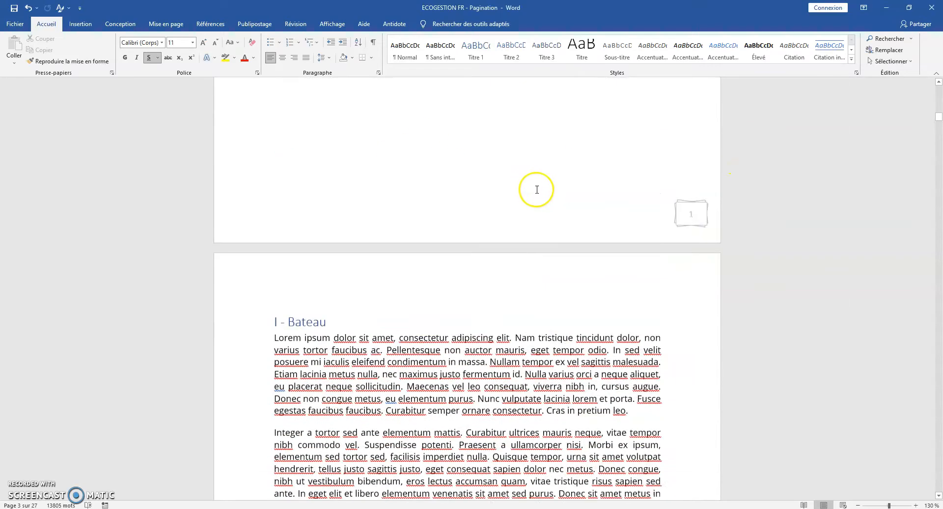
pyautogui.scroll(4, 586, 205)
pyautogui.moveTo(658, 231); pyautogui.dragTo(660, 239)
pyautogui.click(725, 327)
pyautogui.scroll(-7, 688, 320)
pyautogui.scroll(-7, 673, 350)
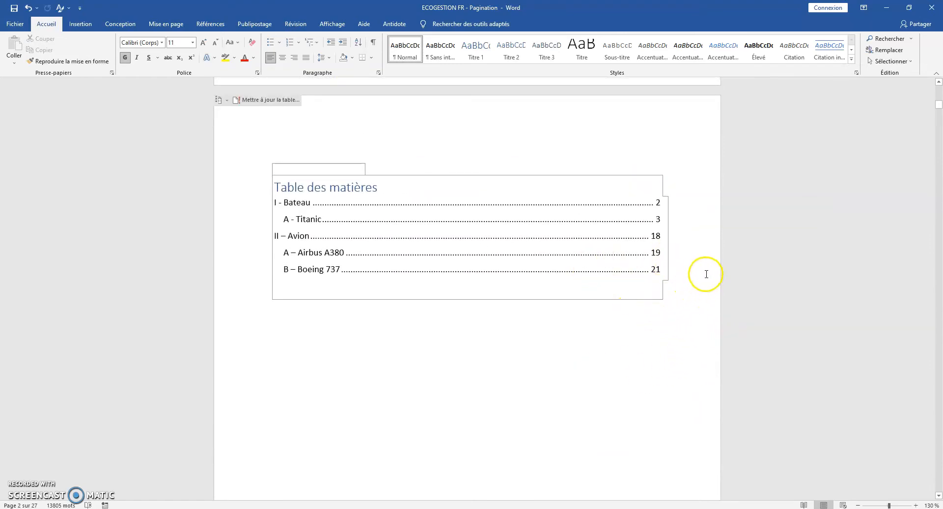
pyautogui.click(664, 229)
pyautogui.scroll(-10, 683, 317)
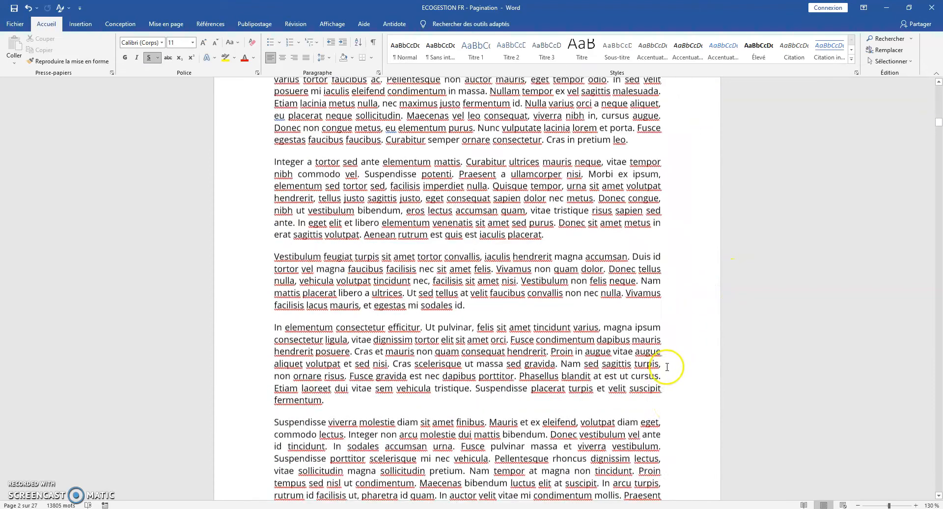
pyautogui.scroll(-10, 662, 443)
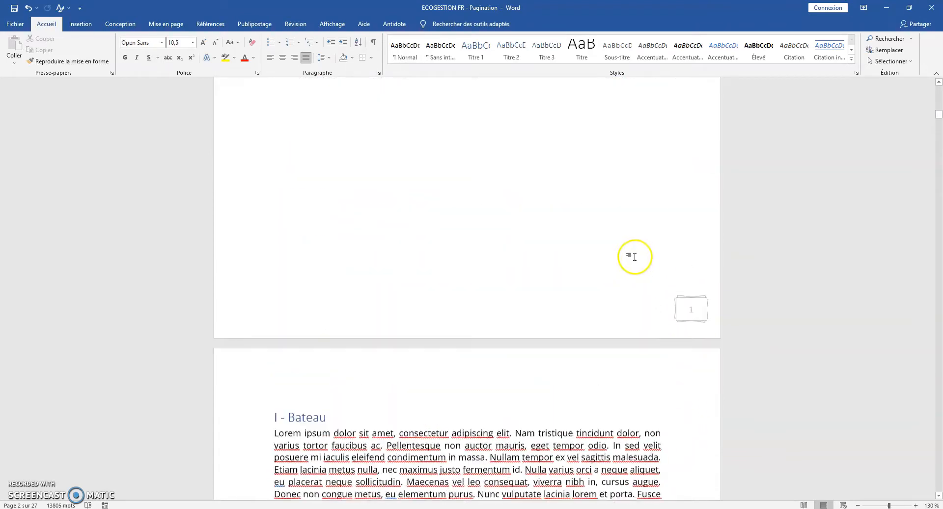
pyautogui.scroll(10, 627, 259)
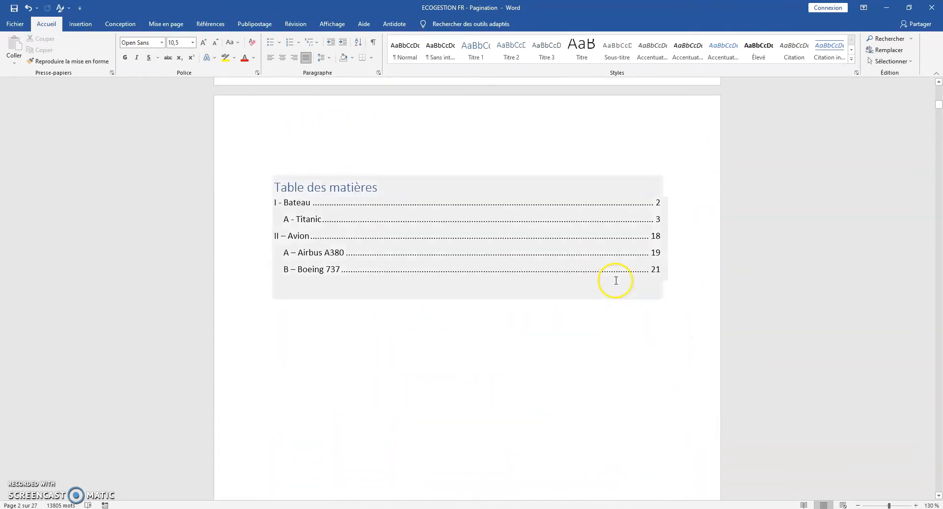
pyautogui.scroll(-8, 617, 296)
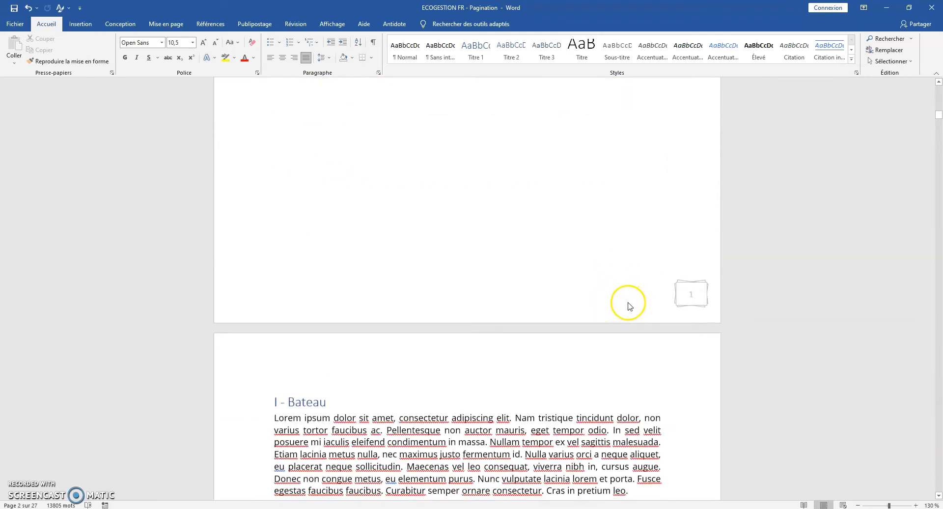
# - Replace the Section 2 footer number with a right-aligned bottom-of-page style in the form "Page X sur Y"
pyautogui.doubleClick(683, 290)
pyautogui.click(475, 296)
pyautogui.click(60, 55)
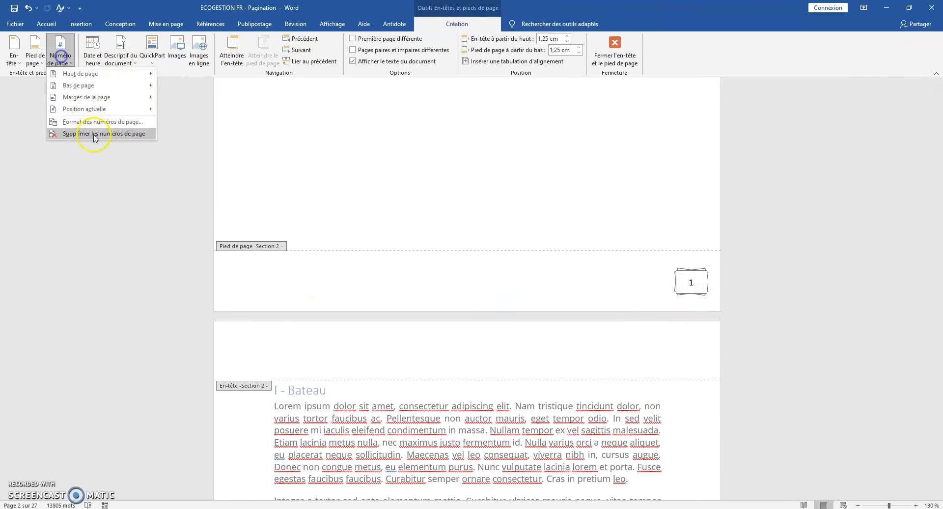
pyautogui.click(90, 85)
pyautogui.moveTo(353, 105); pyautogui.dragTo(361, 410)
pyautogui.click(219, 375)
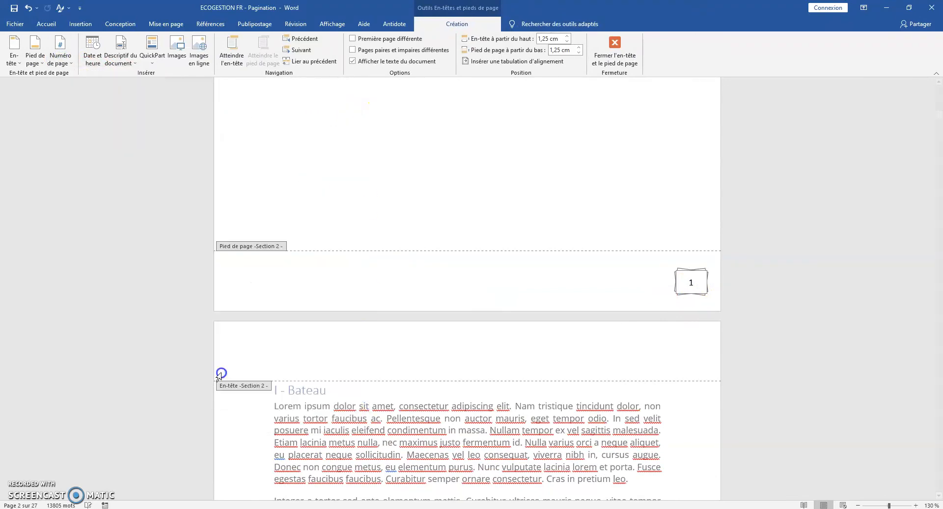
# - Compare the page number with the page total in the footers of the first numbered page and the document's last page
pyautogui.click(659, 264)
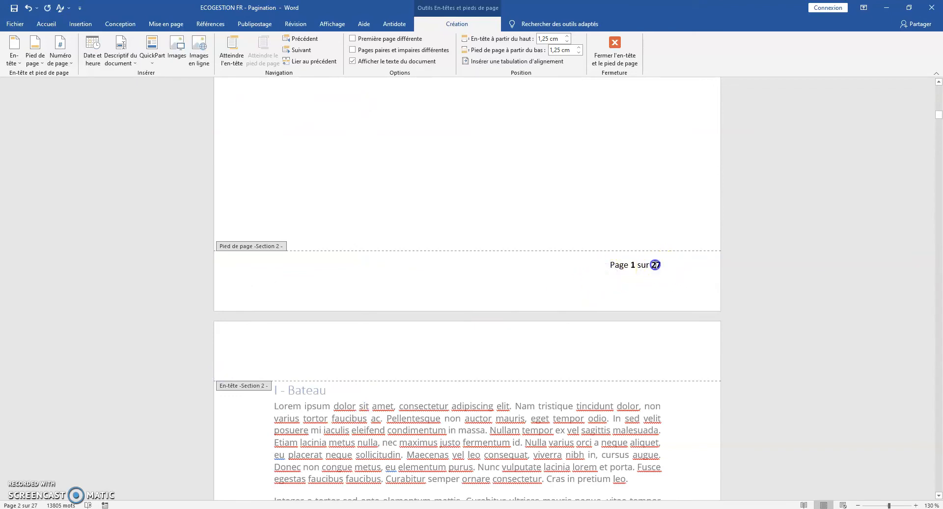
pyautogui.click(618, 200)
pyautogui.moveTo(940, 118); pyautogui.dragTo(939, 488)
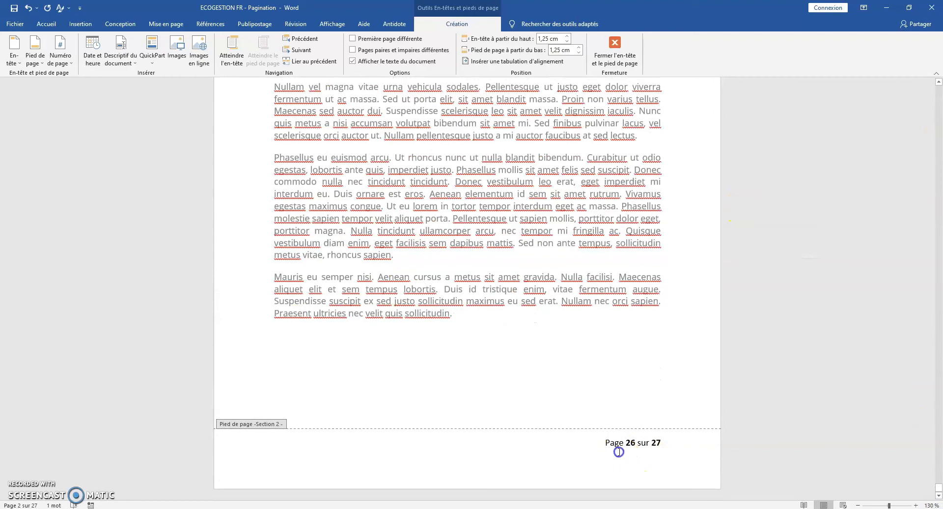
pyautogui.click(659, 448)
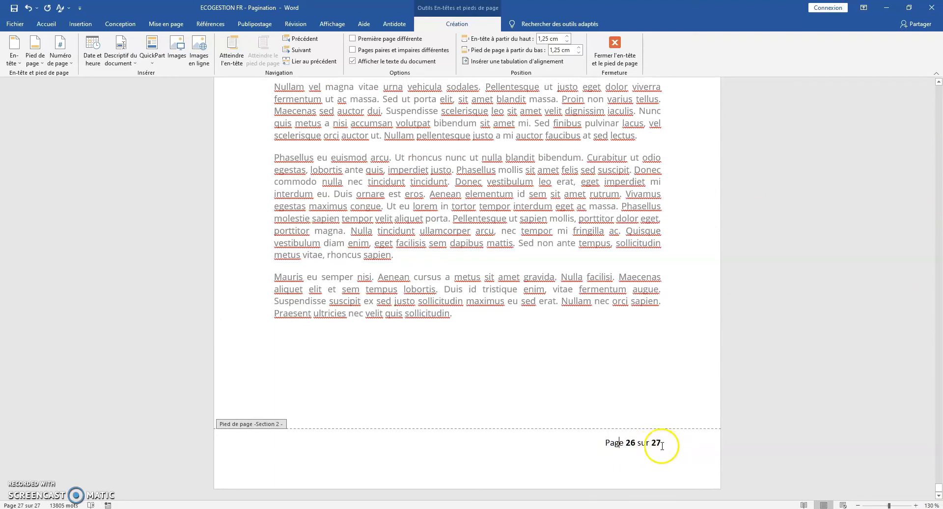
pyautogui.click(658, 441)
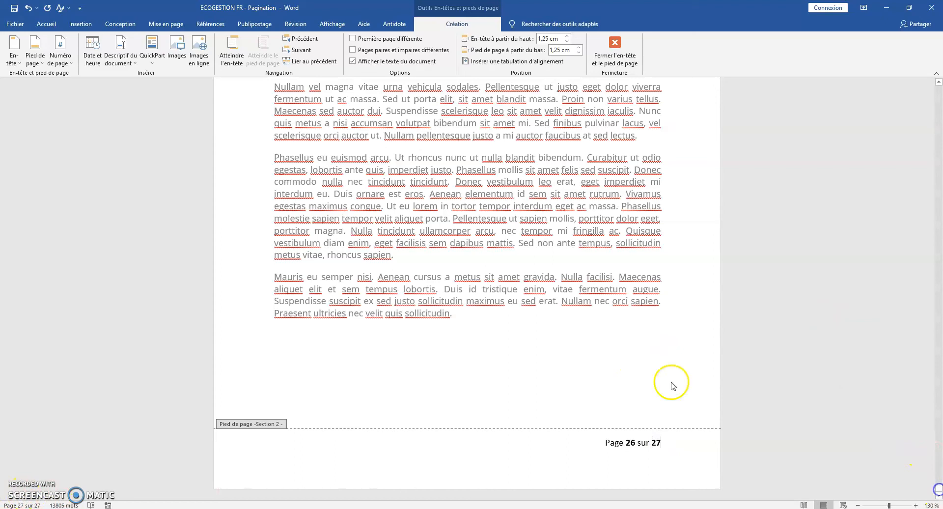
# - Replace the Section 2 footer numbering with the bottom-of-page style "Numéro normal 3"
pyautogui.click(60, 58)
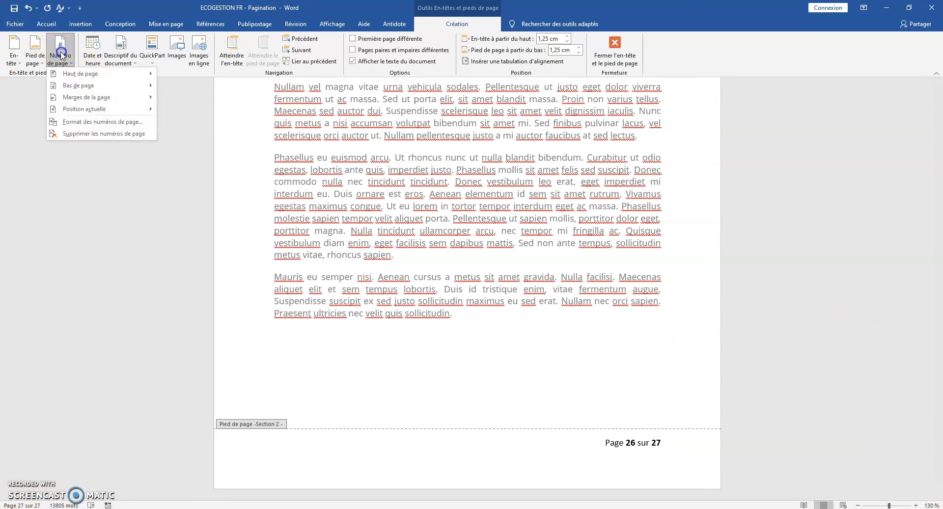
pyautogui.moveTo(79, 86)
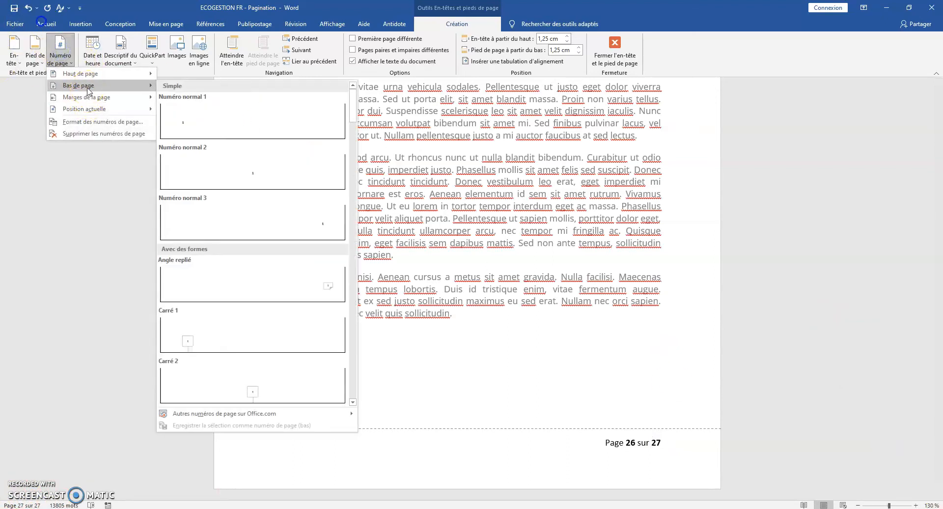
pyautogui.click(298, 220)
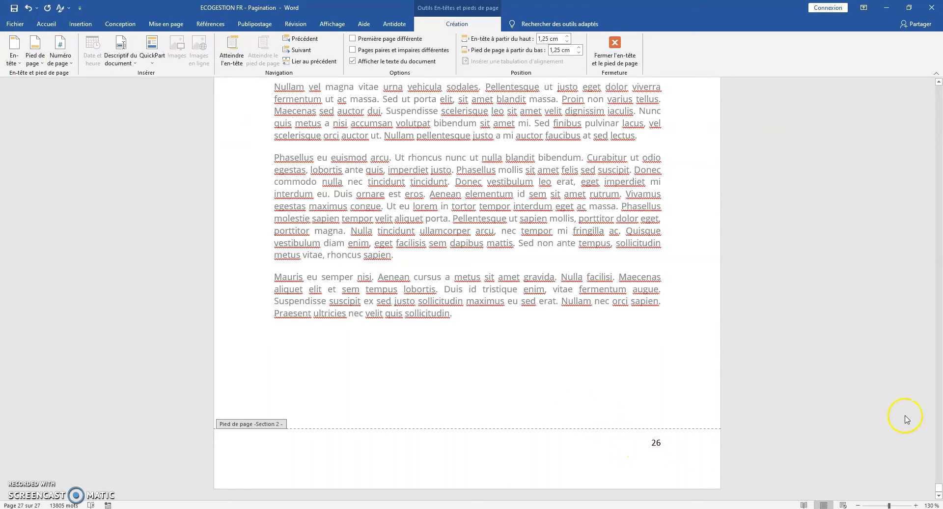
pyautogui.scroll(3, 656, 443)
pyautogui.scroll(-3, 647, 471)
# - Write "Page" before and "sur 26" after the footer's page number, and close footer editing
pyautogui.click(663, 443)
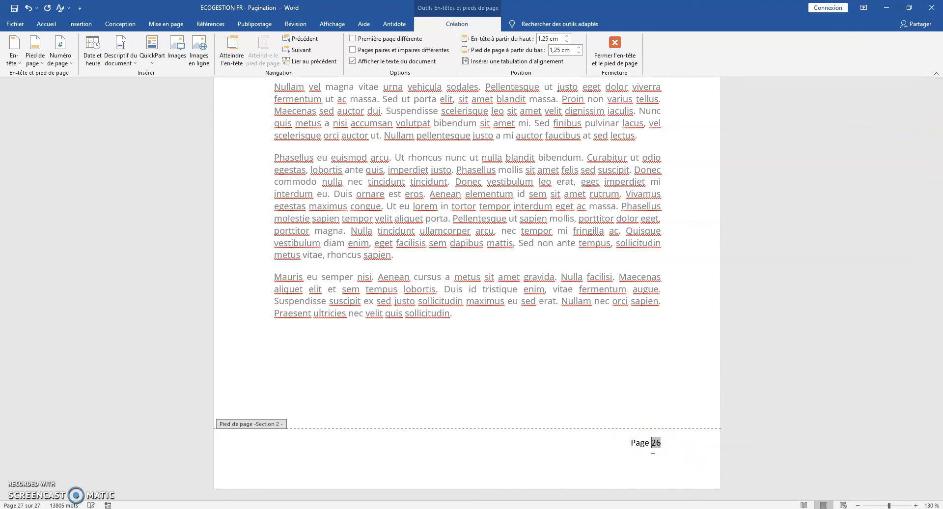
pyautogui.click(673, 440)
pyautogui.write('su')
pyautogui.press('BackSpace')
pyautogui.doubleClick(573, 302)
# - Insert a page break after the document's last paragraph and enter "sds" on the new page
pyautogui.scroll(14, 573, 302)
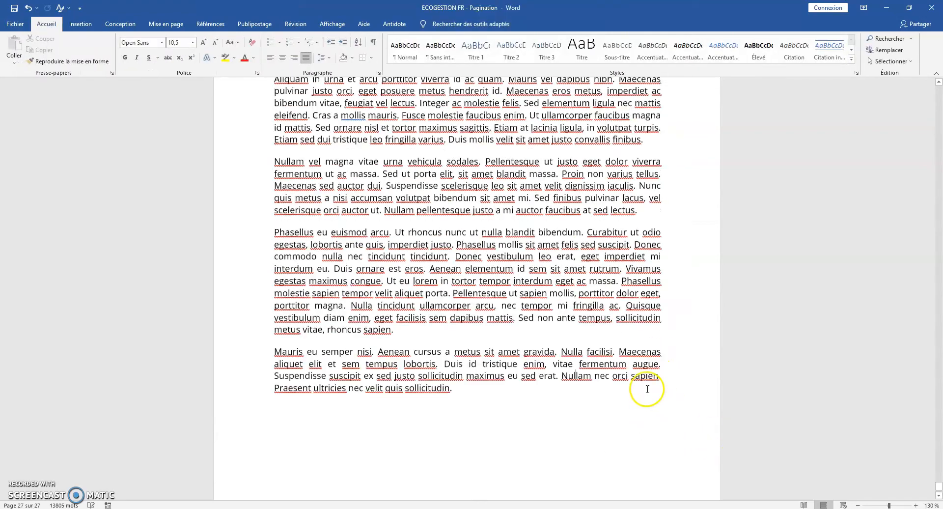
pyautogui.scroll(12, 655, 180)
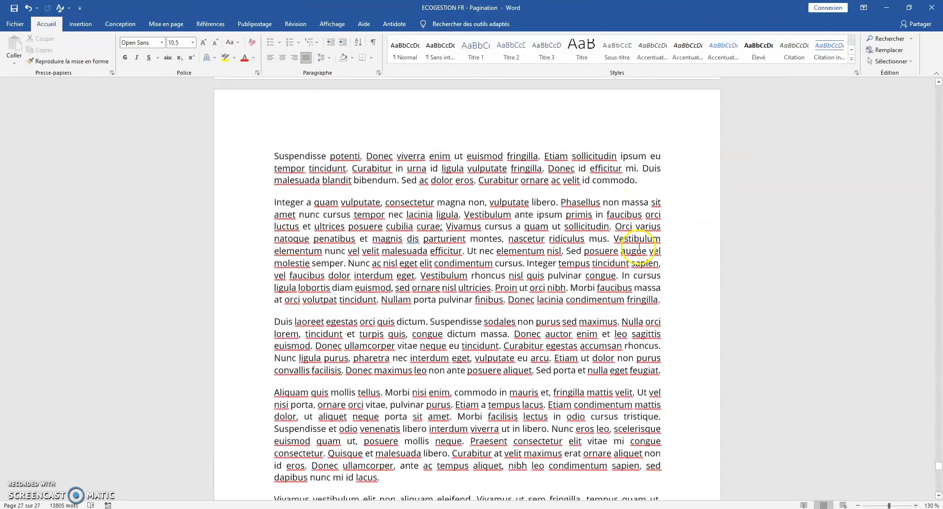
pyautogui.scroll(18, 633, 215)
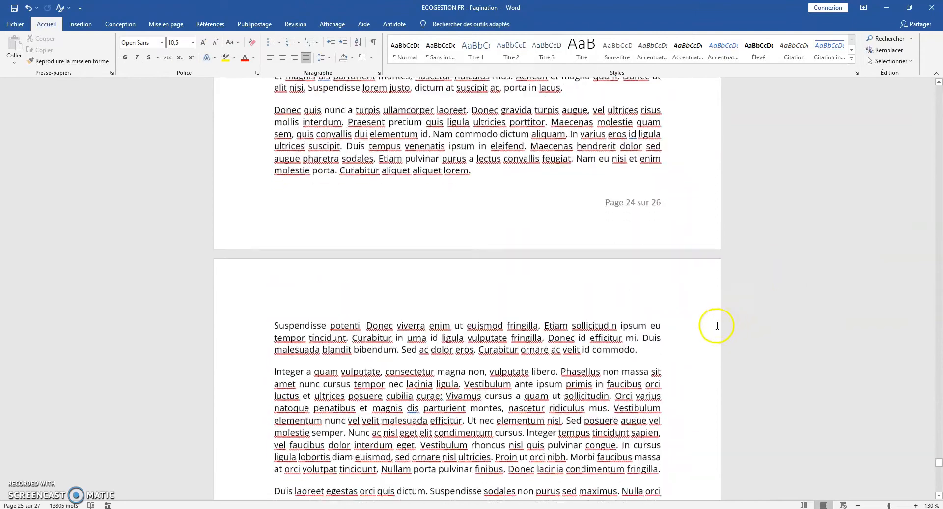
pyautogui.scroll(-6, 669, 334)
pyautogui.click(452, 311)
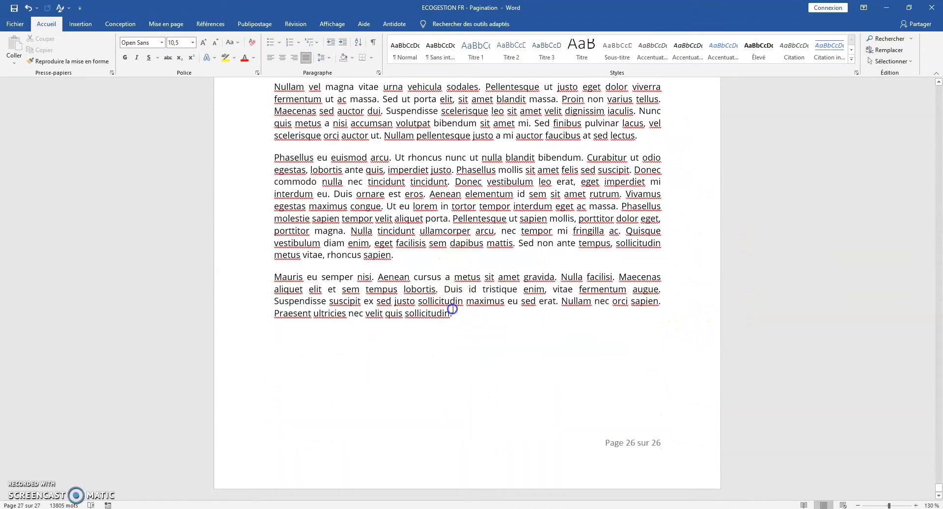
pyautogui.hotkey('ctrl', 'Return')
pyautogui.write('sds')
# - Examine the manually entered page total in the new last page's footer, and review the cover page and table of contents
pyautogui.scroll(-8, 545, 371)
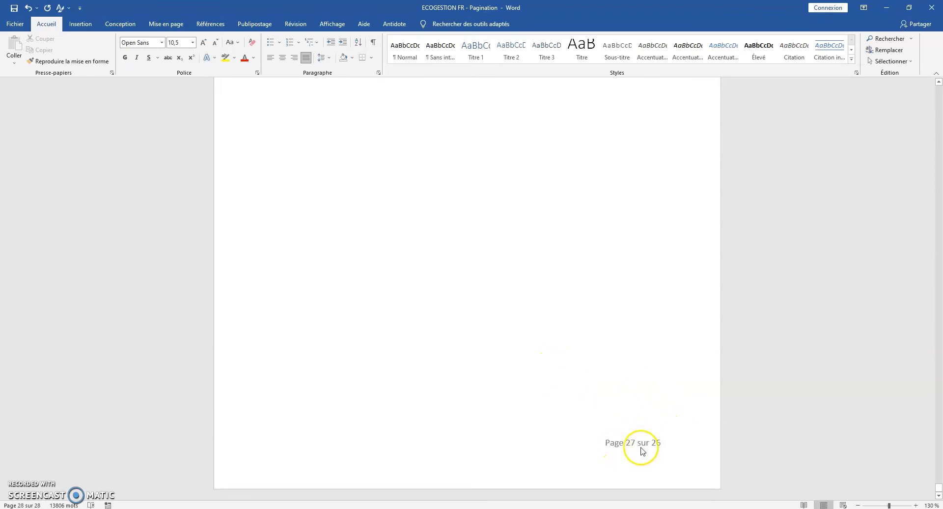
pyautogui.doubleClick(660, 443)
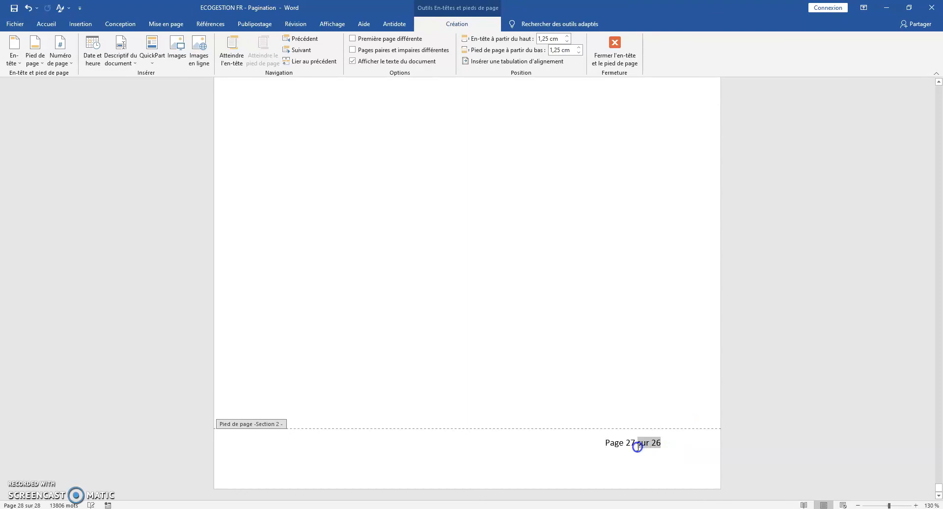
pyautogui.click(668, 445)
pyautogui.click(615, 404)
pyautogui.click(624, 397)
pyautogui.moveTo(939, 479); pyautogui.dragTo(917, 97)
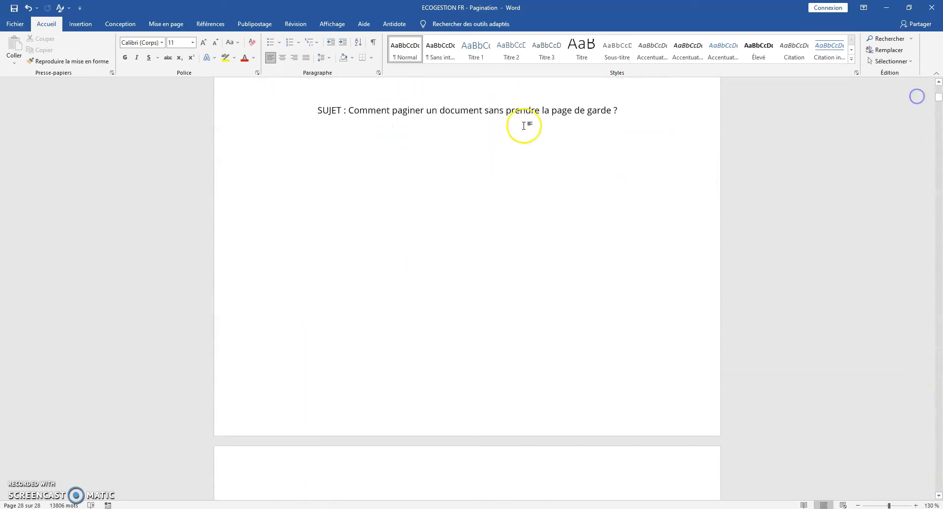
pyautogui.scroll(-8, 450, 278)
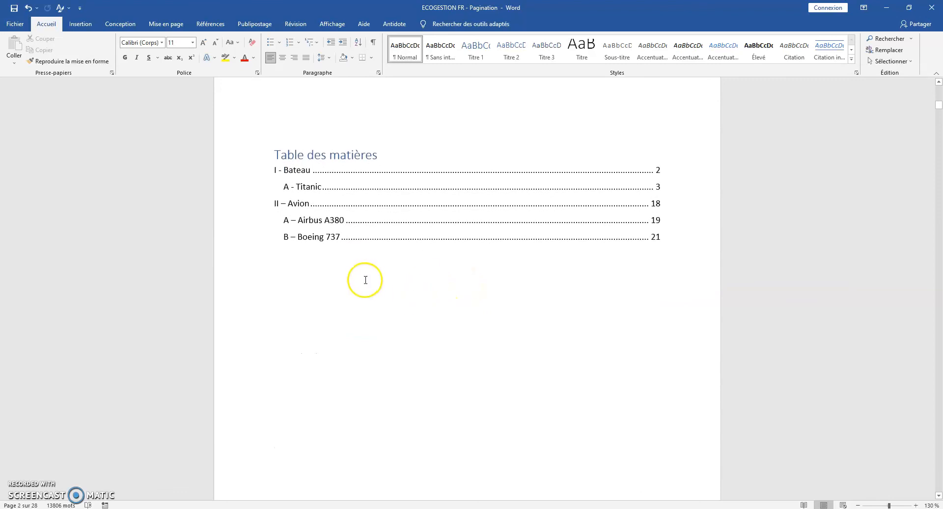
pyautogui.rightClick(32, 485)
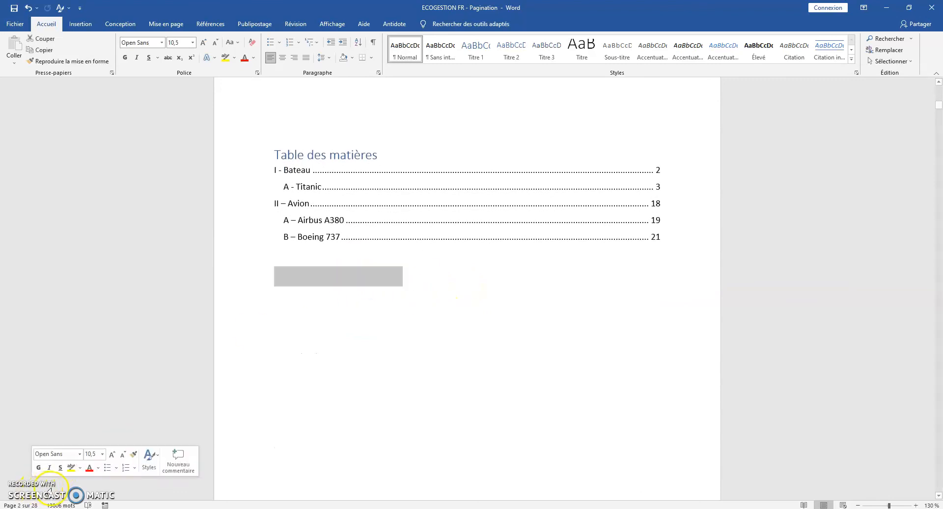